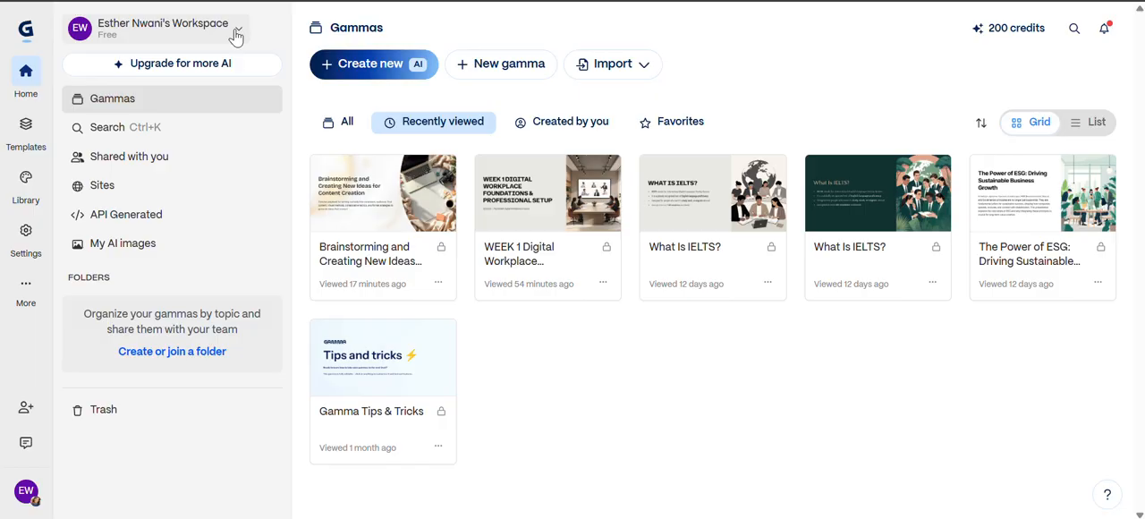
# - Look over the options in the workspace menu and close it
pyautogui.click(236, 34)
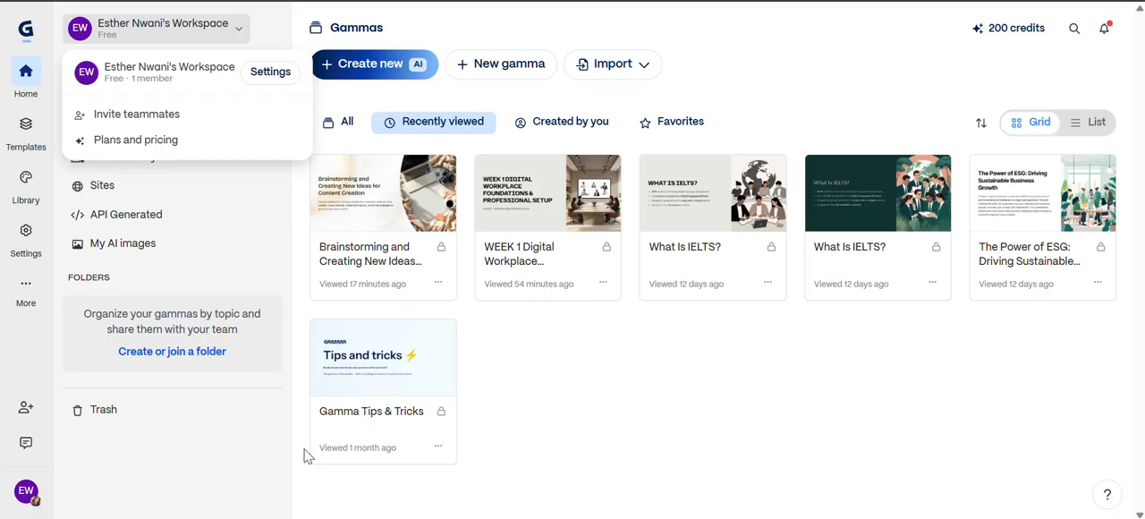
pyautogui.click(532, 487)
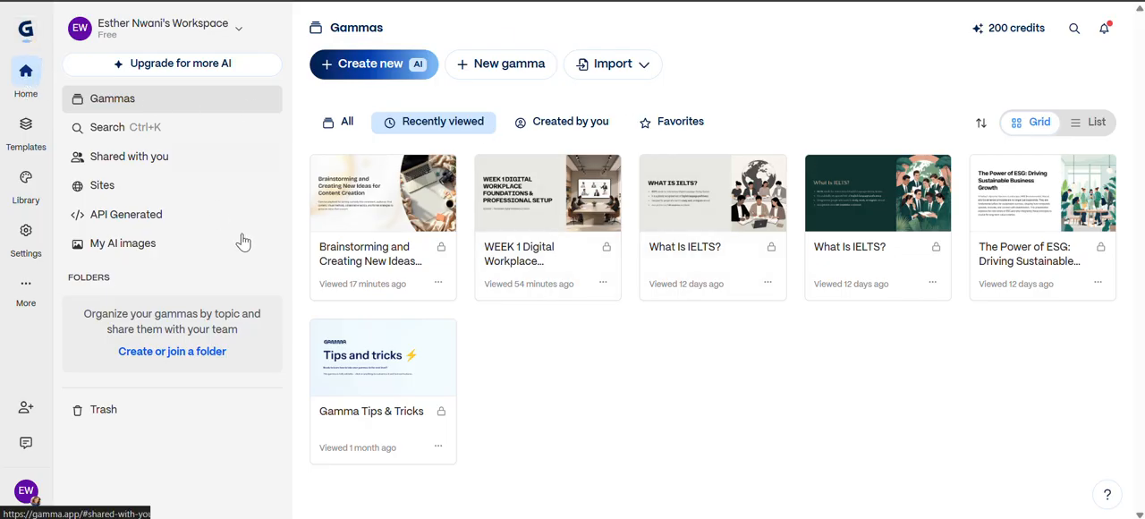
# - Look through the custom templates page and the library's theme and custom font pages
pyautogui.click(27, 133)
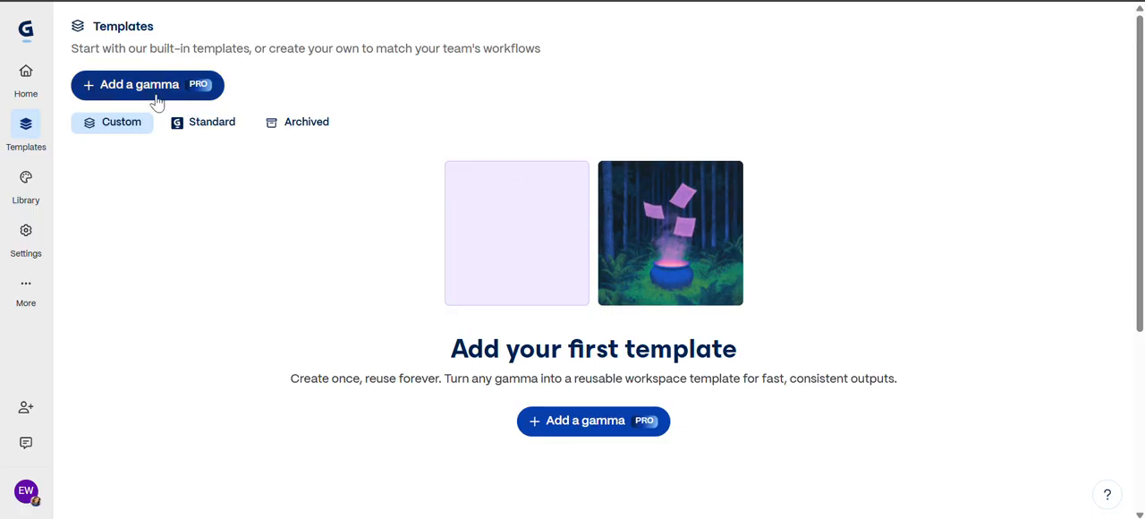
pyautogui.click(31, 196)
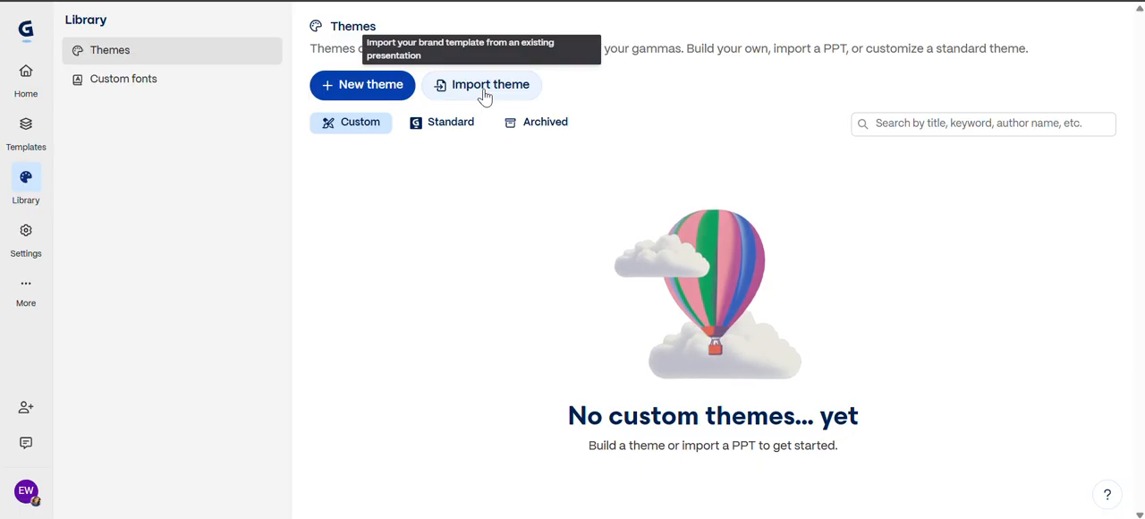
pyautogui.click(209, 85)
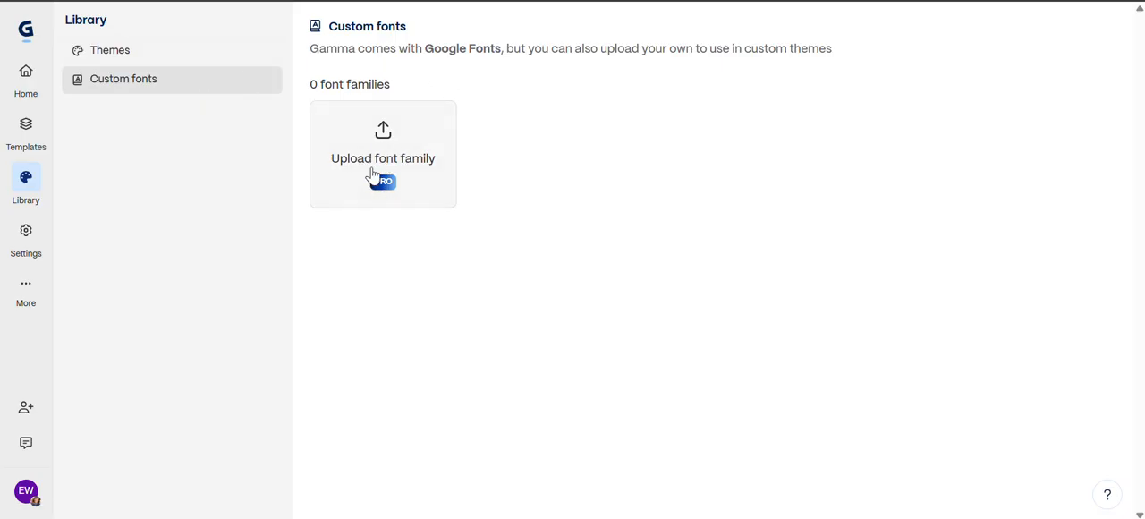
# - Review the workspace's basic info and its members in the settings
pyautogui.click(20, 247)
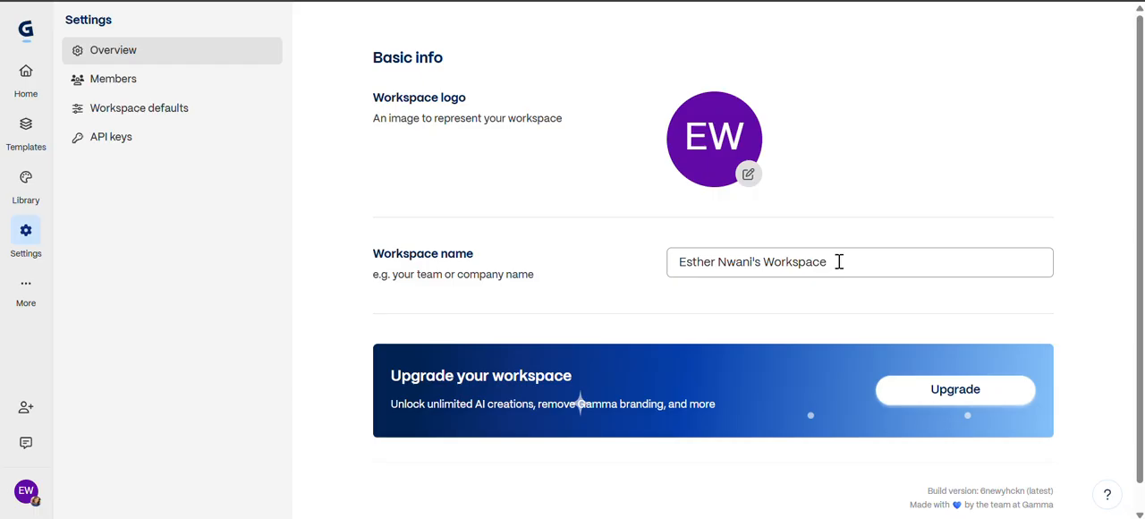
pyautogui.click(163, 89)
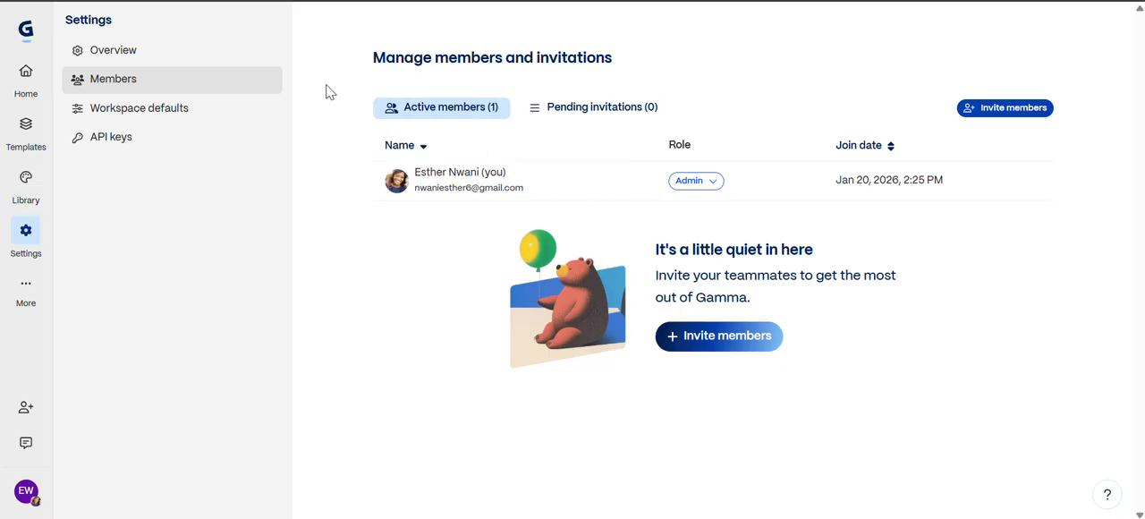
# - Set the workspace default theme to Stardust in the workspace defaults
pyautogui.click(158, 124)
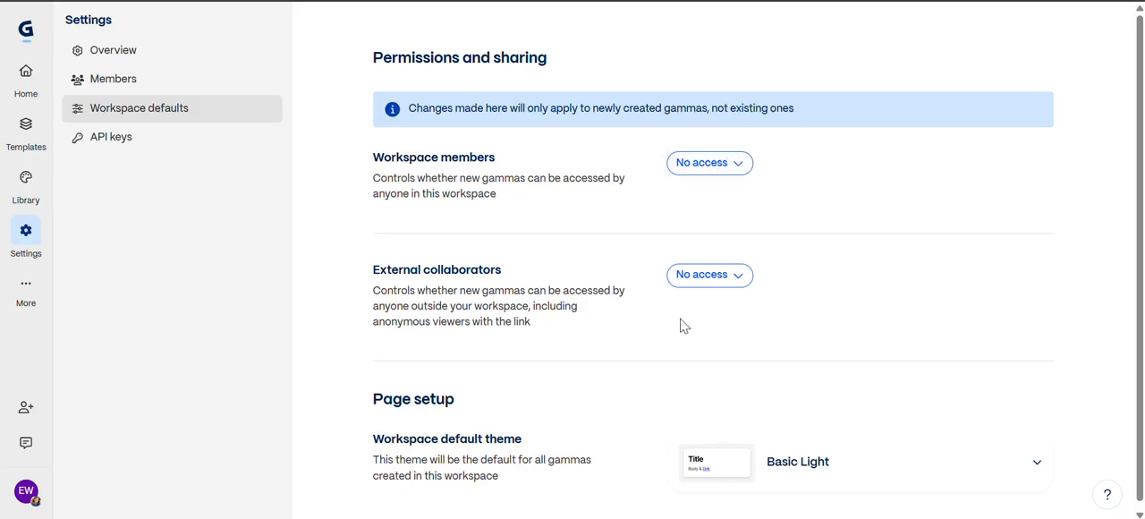
pyautogui.click(1037, 472)
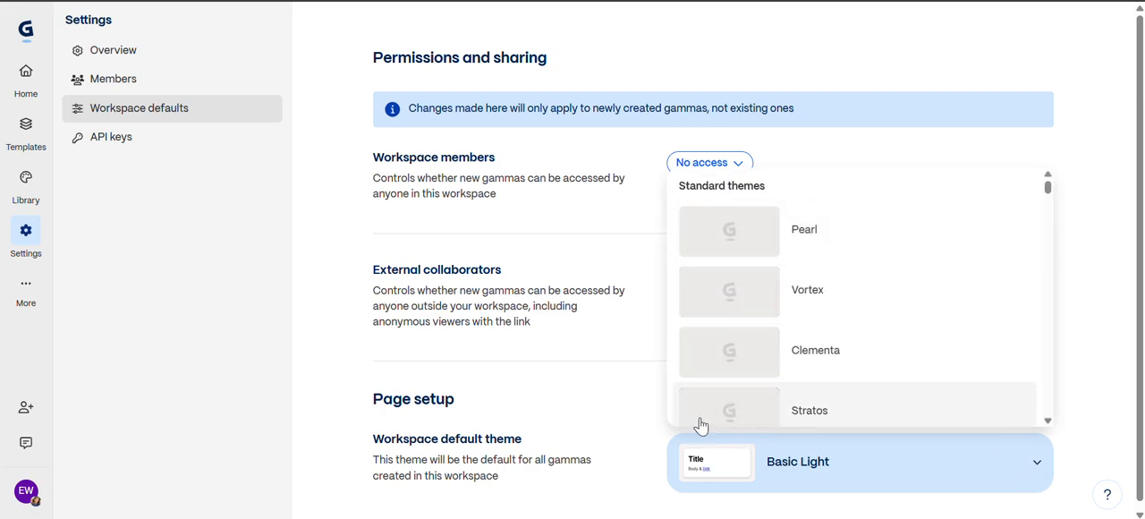
pyautogui.click(1048, 420)
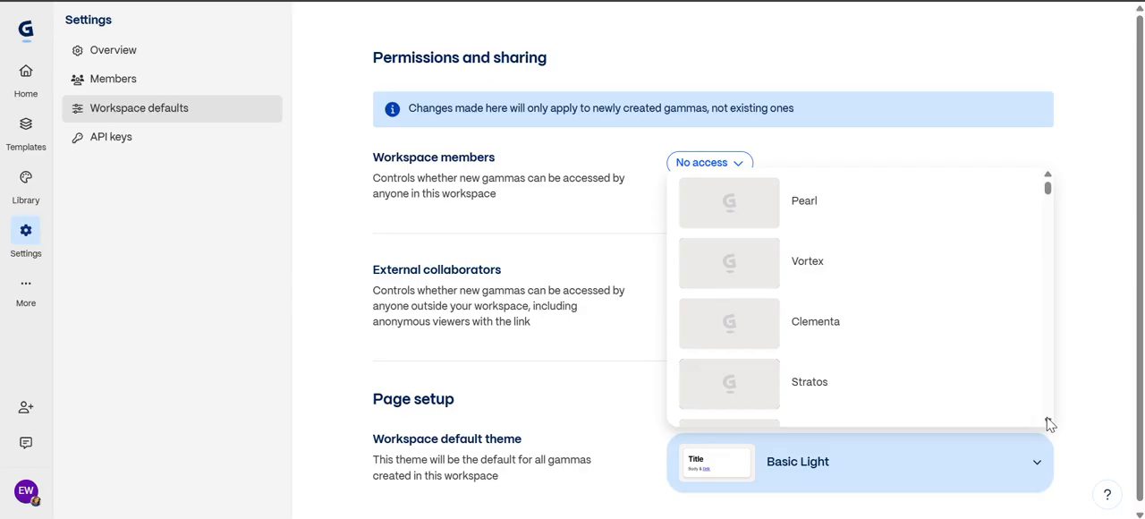
pyautogui.scroll(-2, 1048, 421)
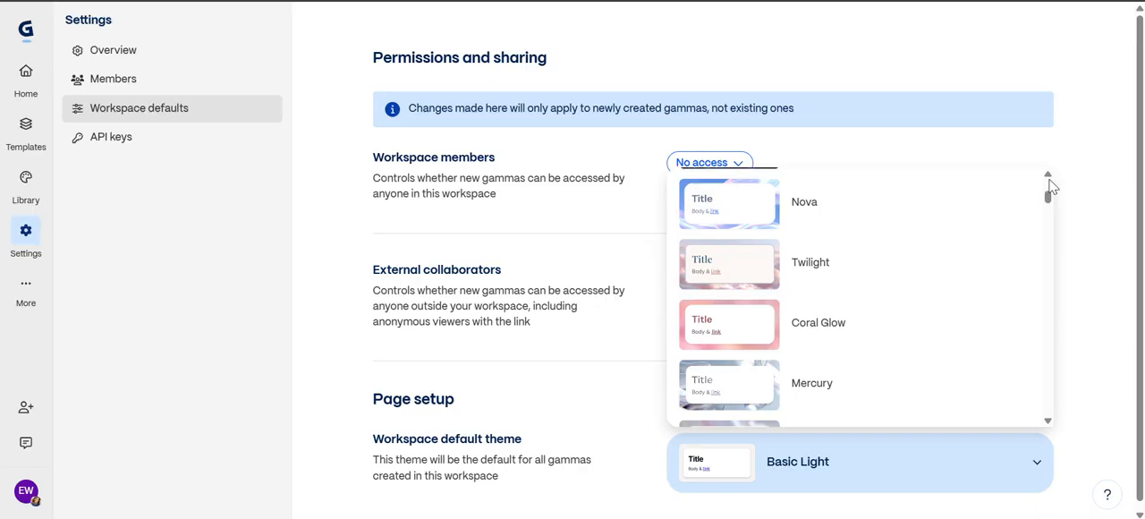
pyautogui.scroll(5, 1051, 182)
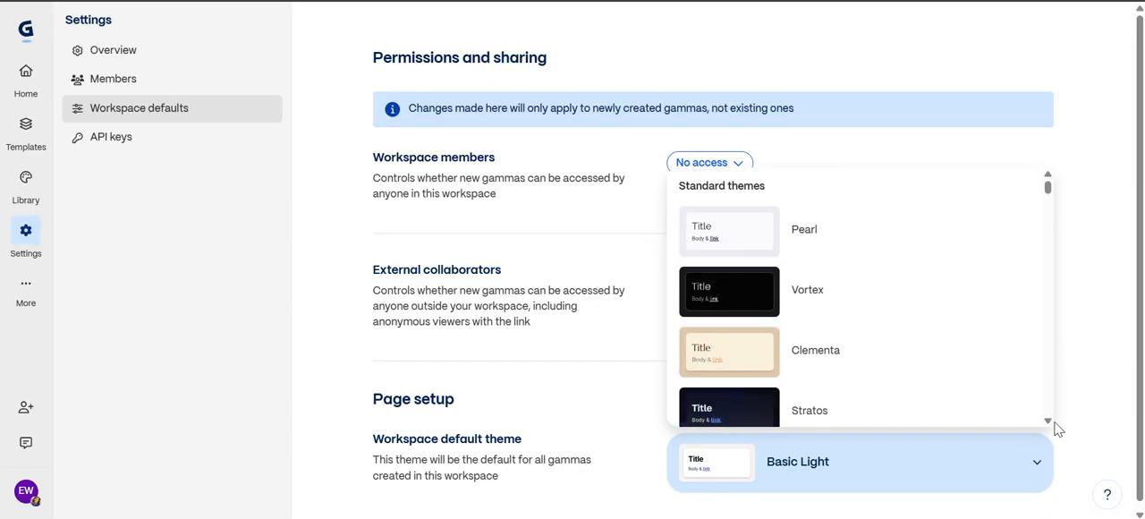
pyautogui.scroll(-5, 1051, 430)
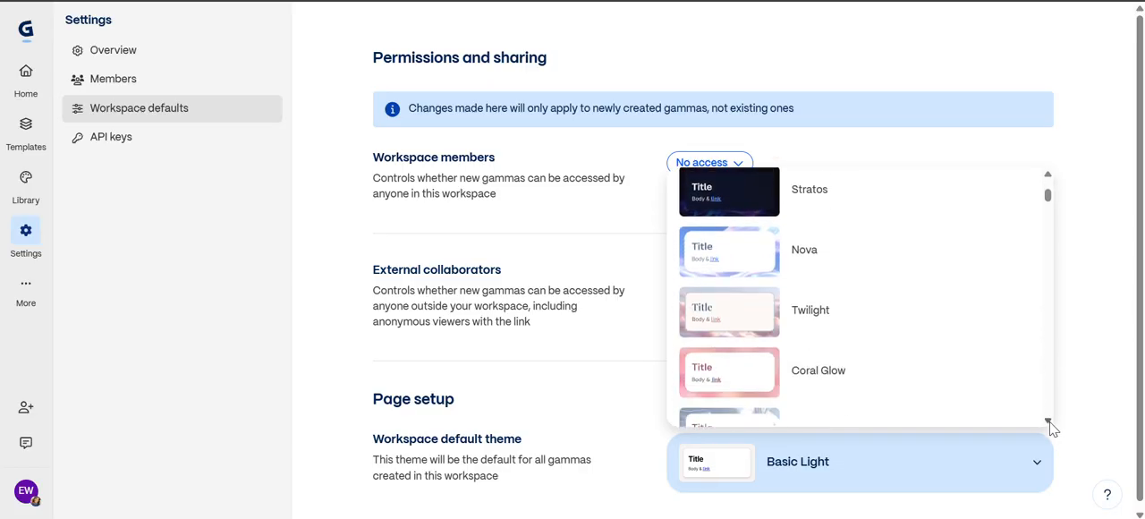
pyautogui.scroll(-4, 1051, 428)
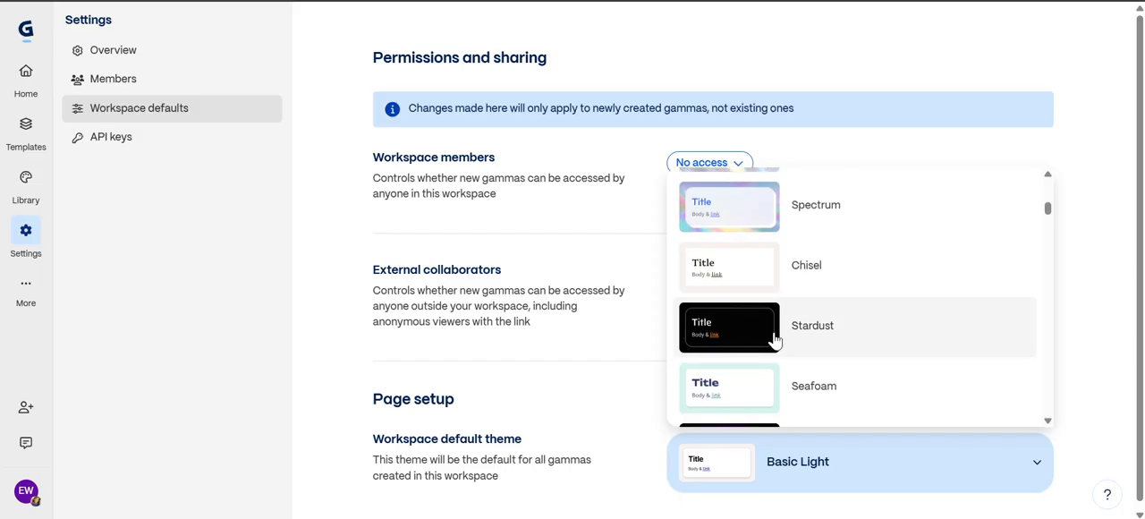
pyautogui.click(775, 339)
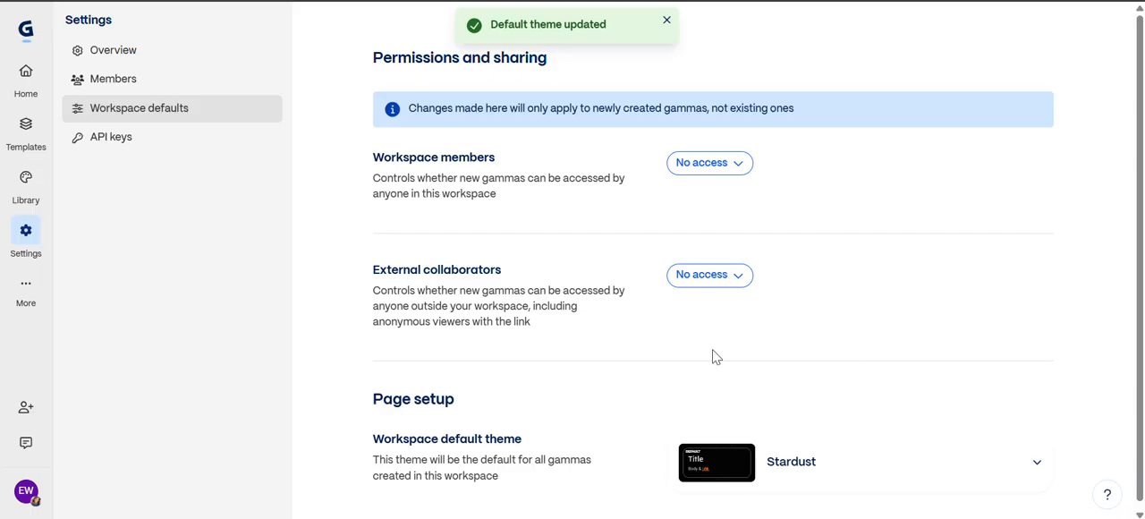
# - Look over the additional Gamma resource links and the account options, including language and credits
pyautogui.click(26, 288)
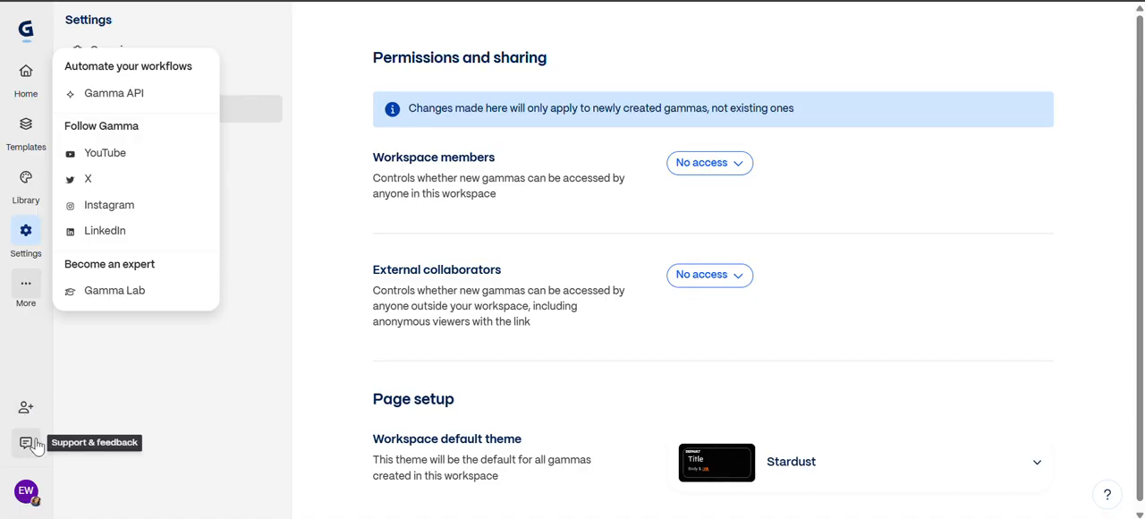
pyautogui.click(25, 492)
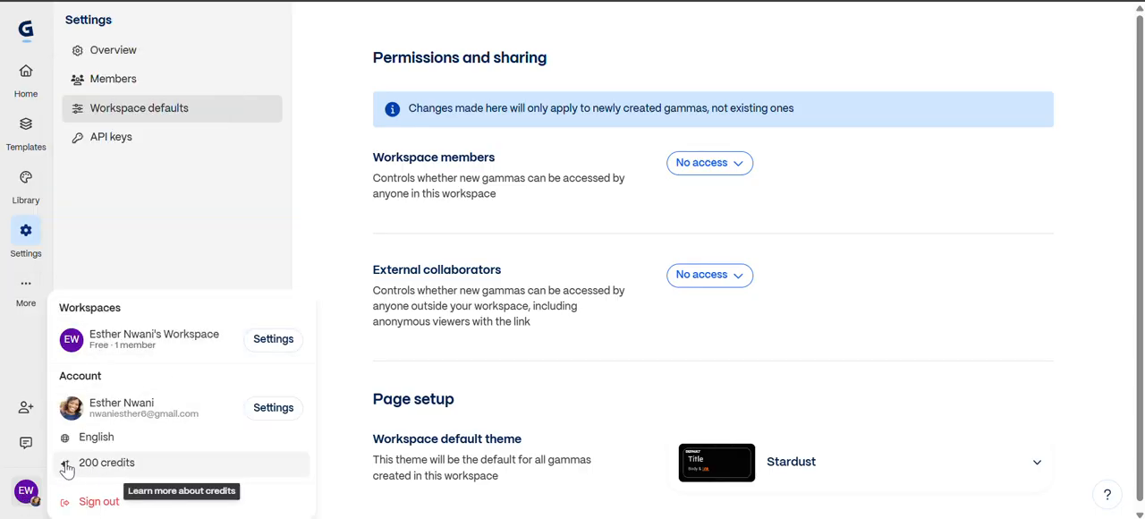
pyautogui.click(185, 210)
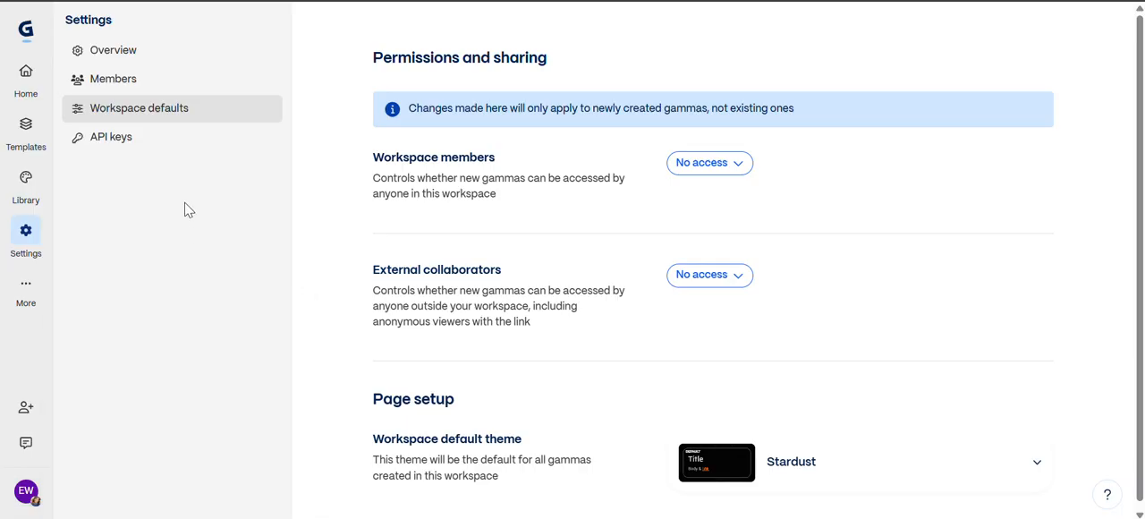
# - On the home page, compare the list and grid layouts of the gammas and view the import options
pyautogui.click(26, 75)
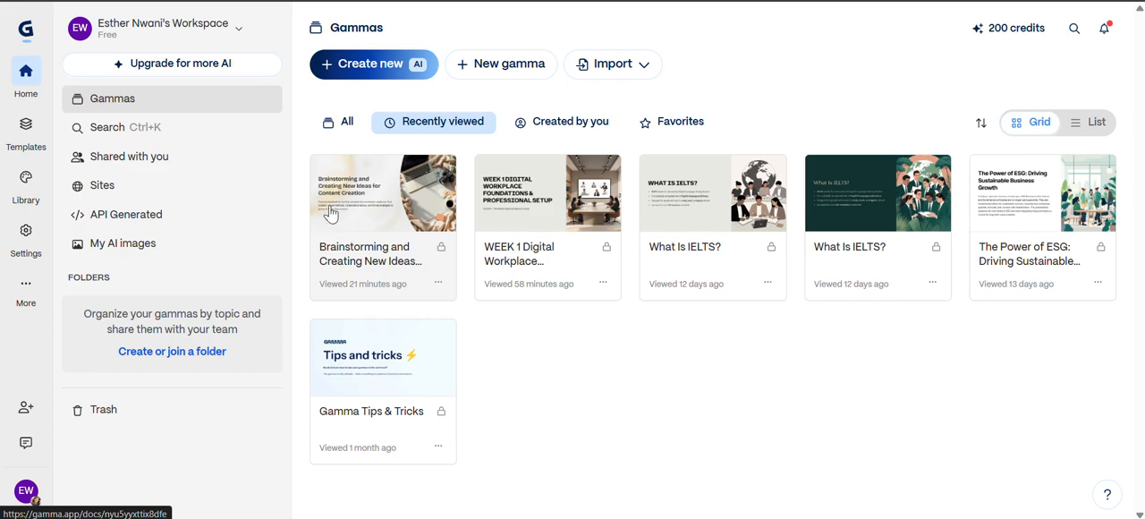
pyautogui.click(1091, 125)
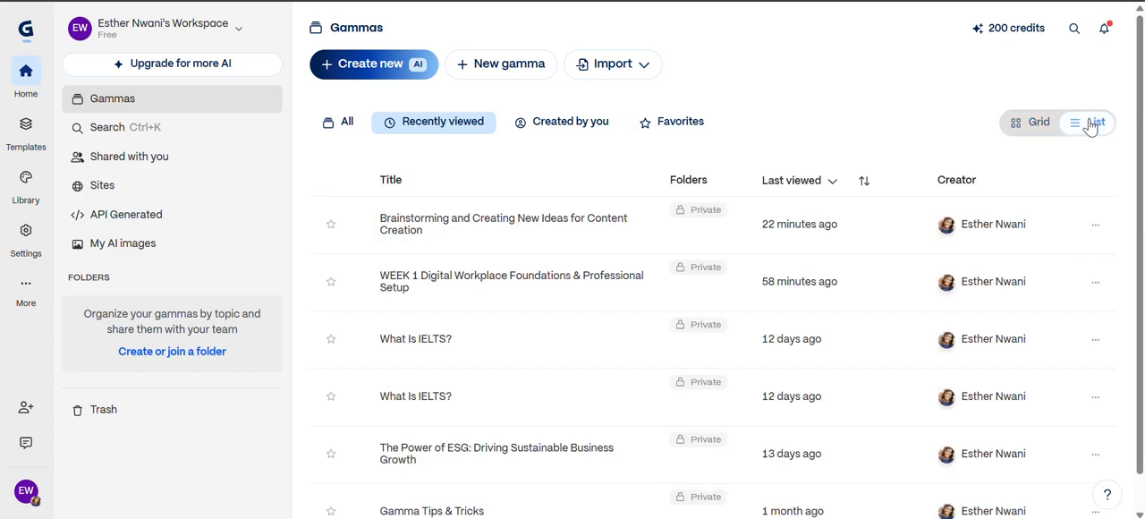
pyautogui.click(1027, 131)
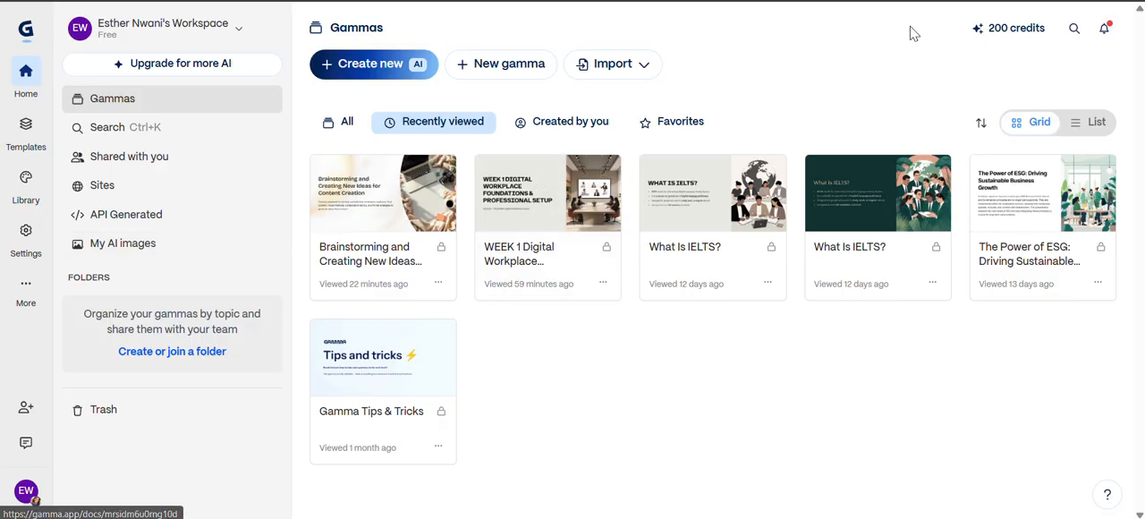
pyautogui.click(649, 72)
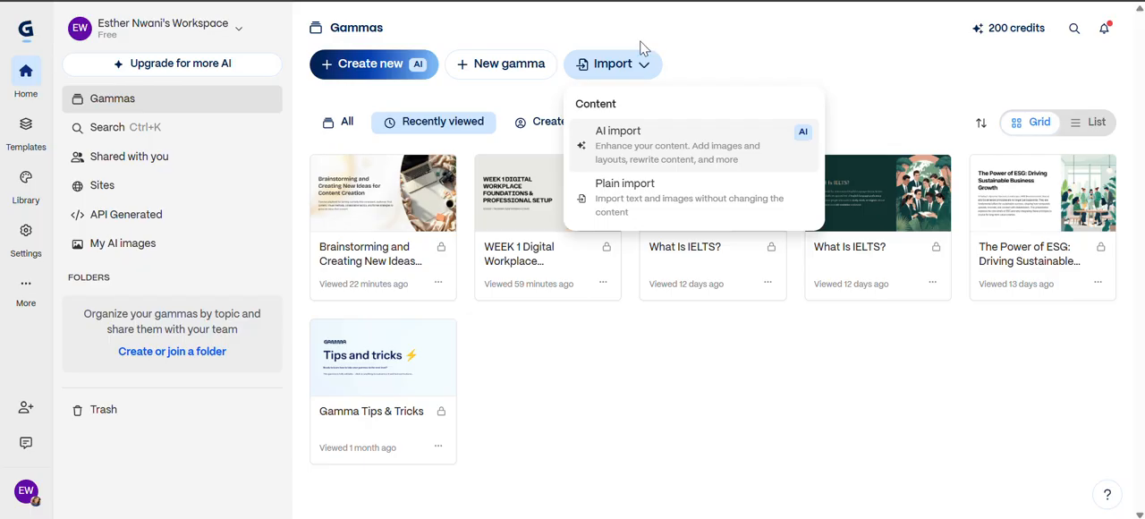
# - Start a new AI creation, examine the Paste in text page's format, content and handling options, and return to the creation methods
pyautogui.click(370, 68)
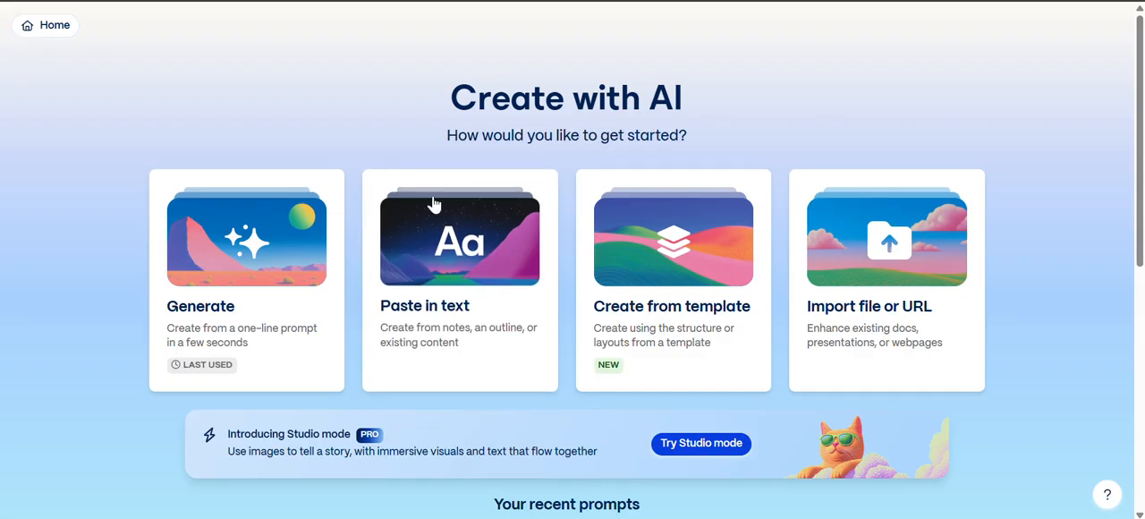
pyautogui.click(504, 332)
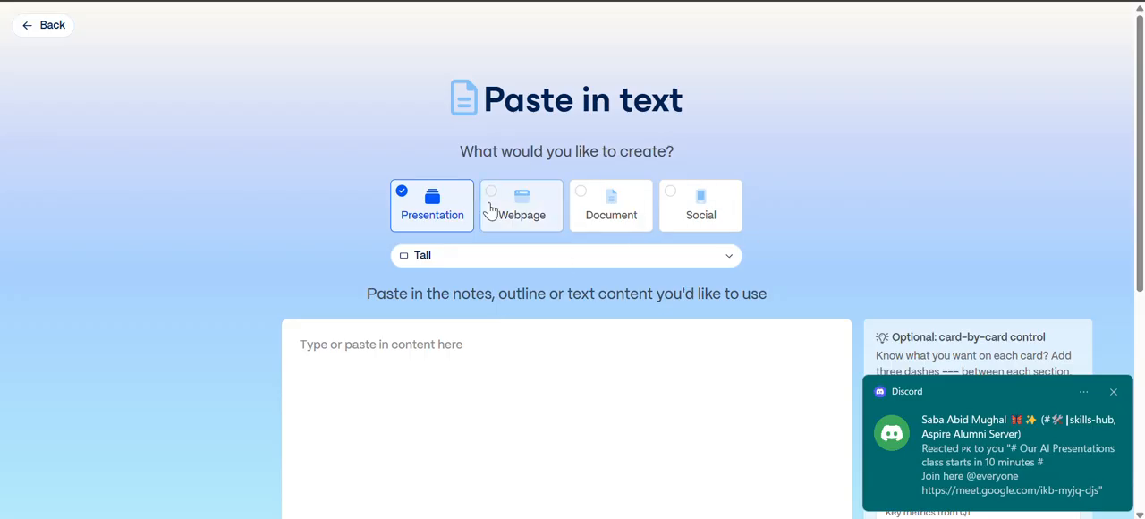
pyautogui.scroll(-1, 521, 210)
pyautogui.scroll(-1, 521, 108)
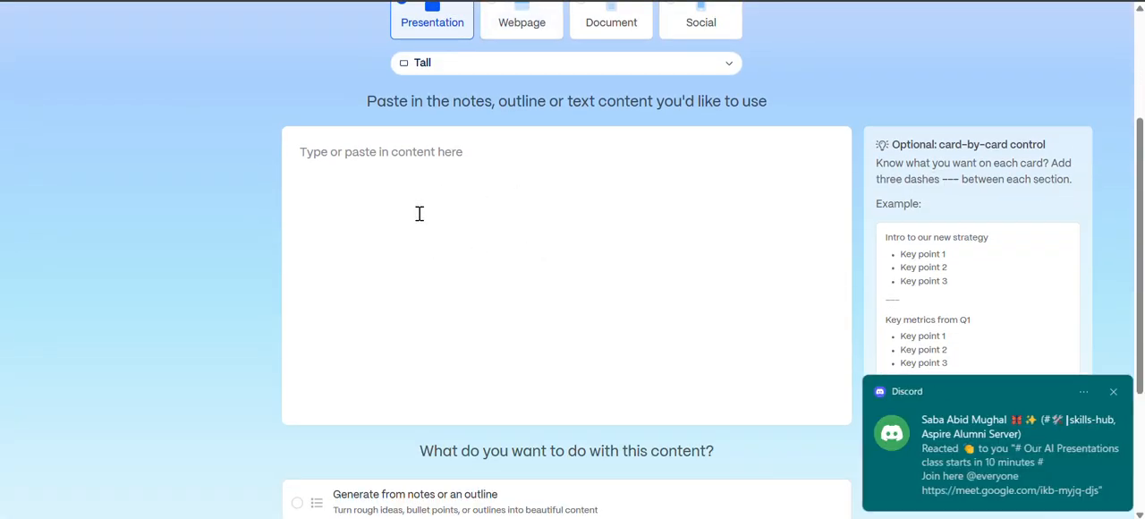
pyautogui.scroll(-1, 564, 332)
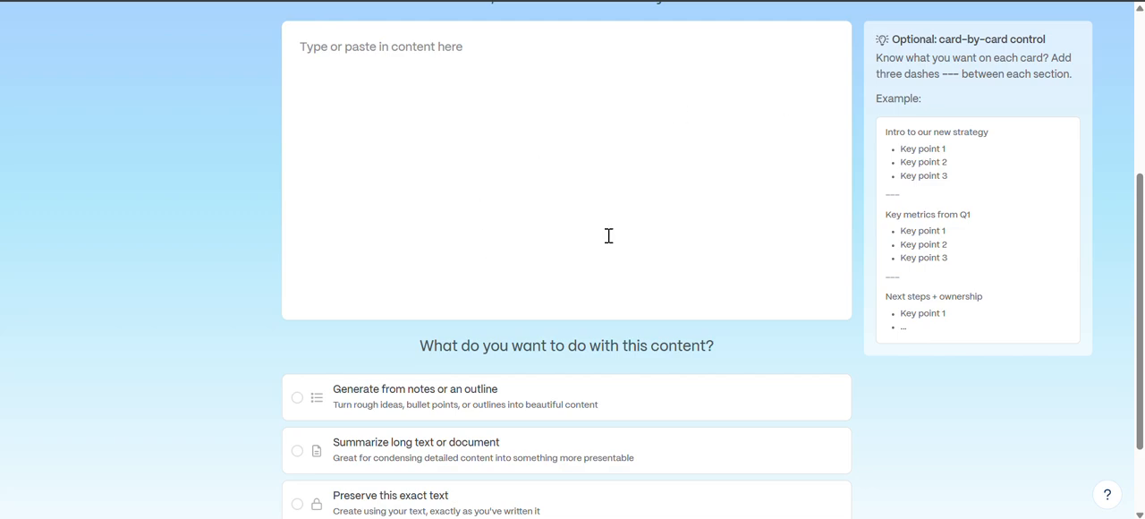
pyautogui.scroll(-1, 445, 383)
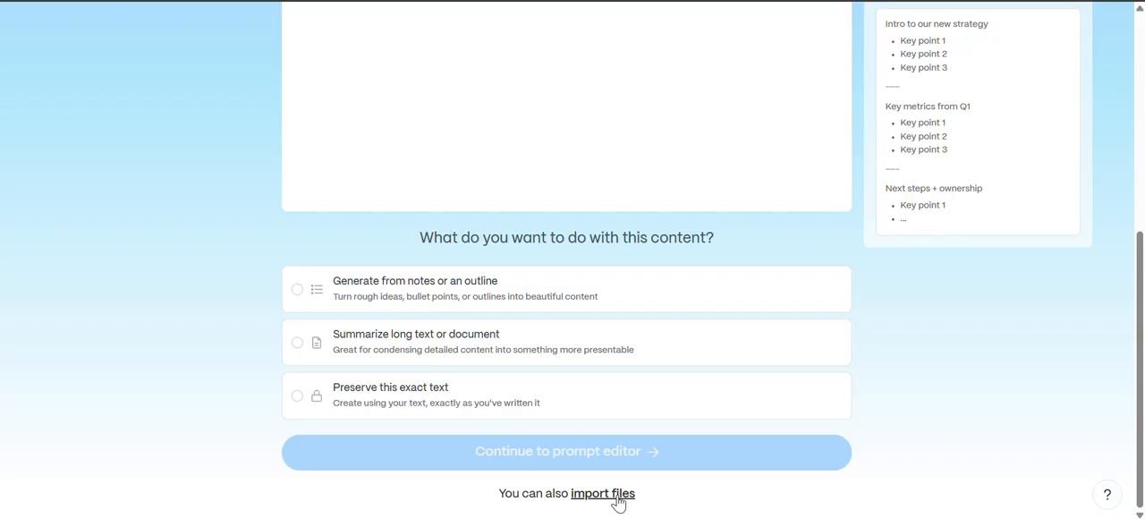
pyautogui.scroll(5, 572, 260)
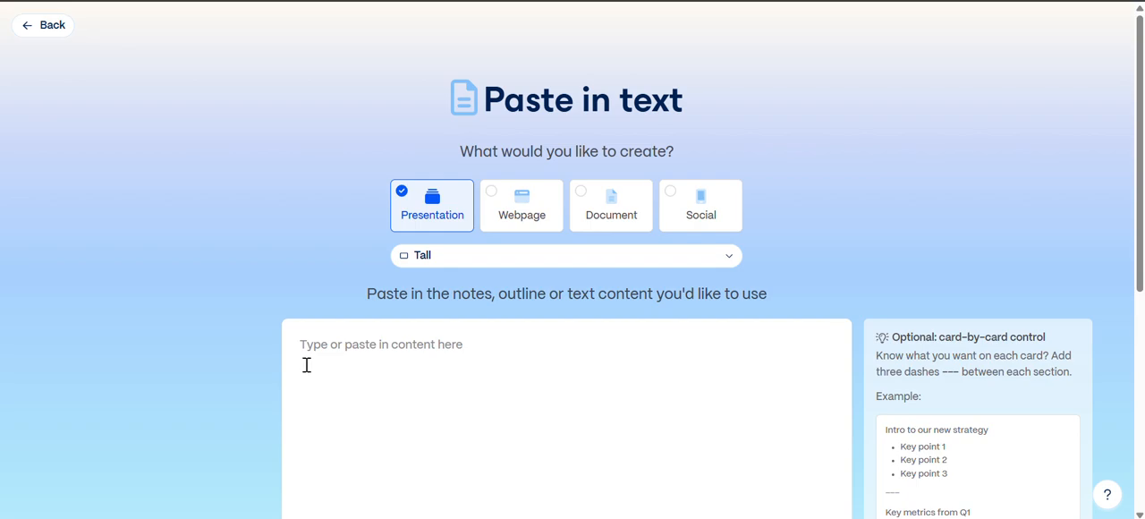
pyautogui.click(45, 40)
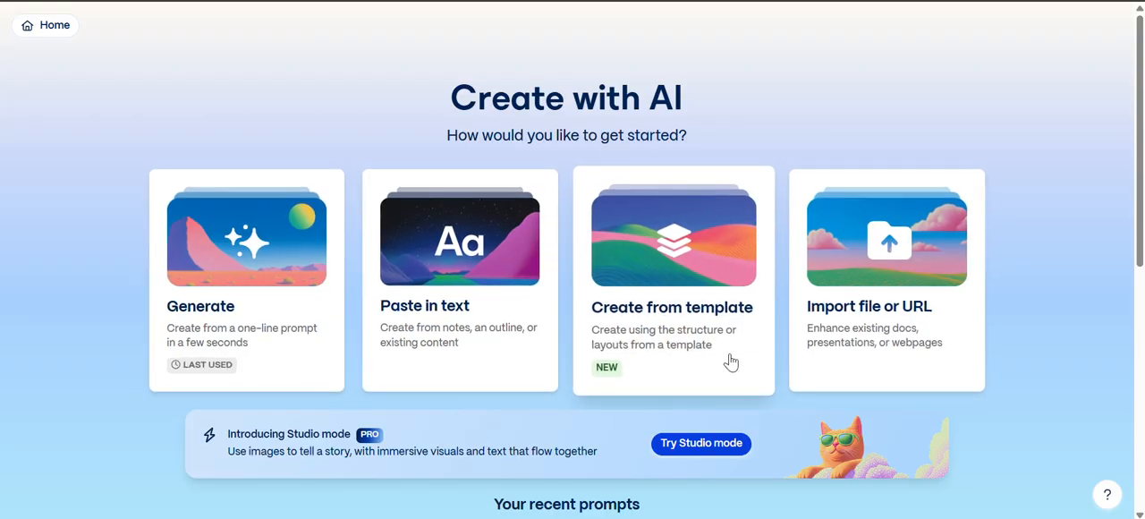
# - Examine the Create from template page and its notes on adding templates, and return to the creation methods
pyautogui.click(700, 343)
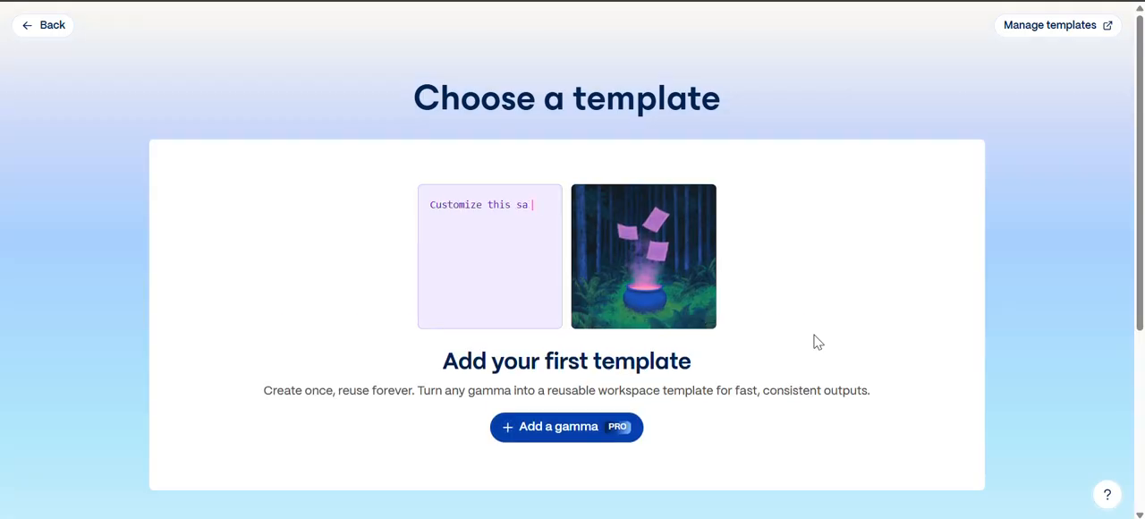
pyautogui.scroll(-3, 817, 341)
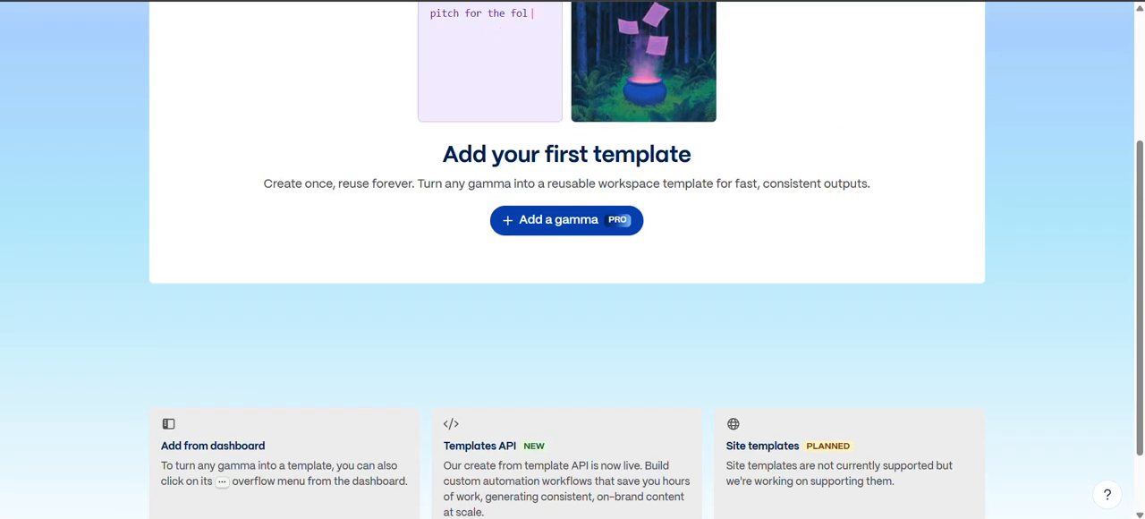
pyautogui.scroll(2, 775, 491)
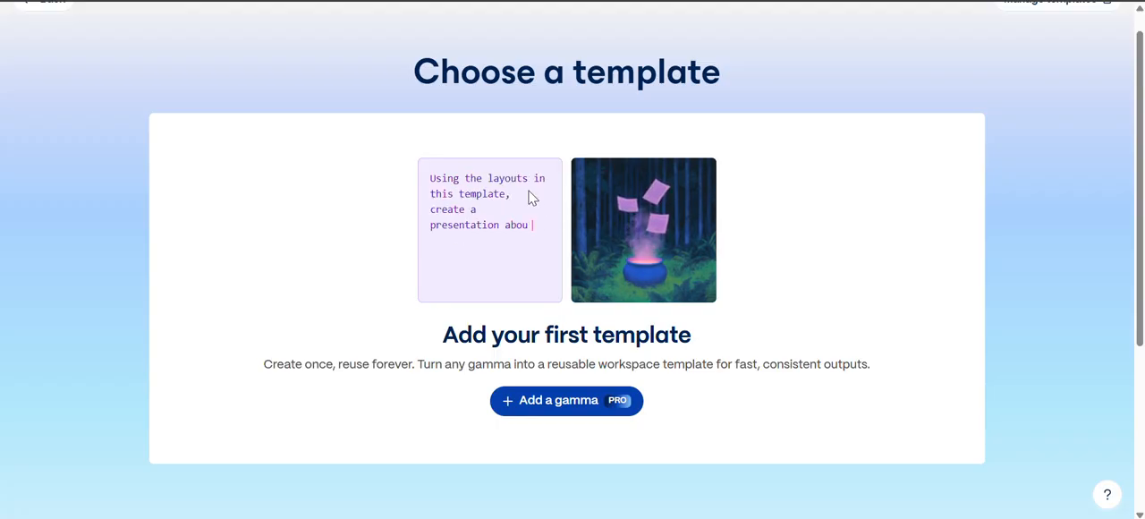
pyautogui.scroll(-3, 530, 196)
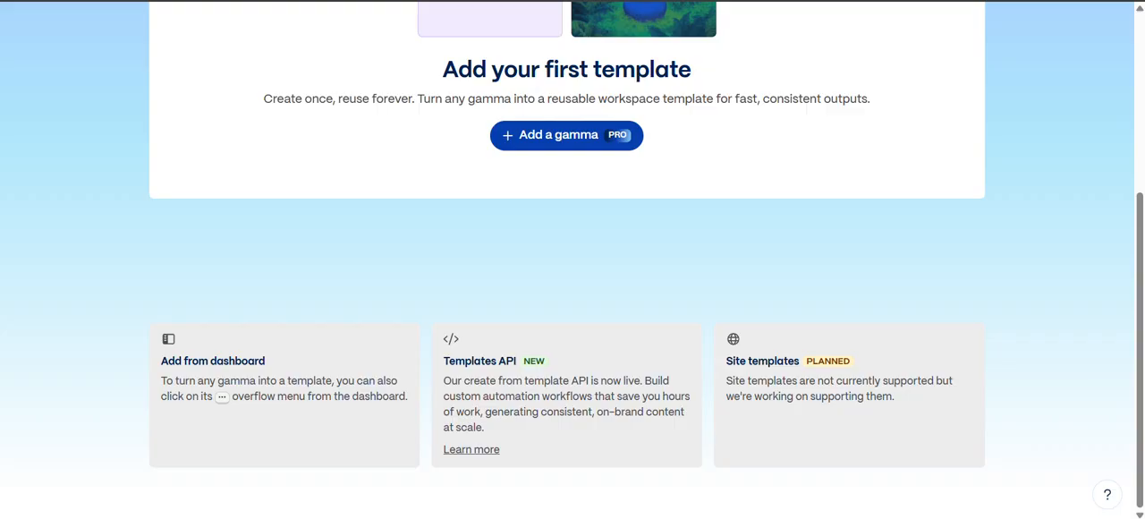
pyautogui.scroll(3, 568, 260)
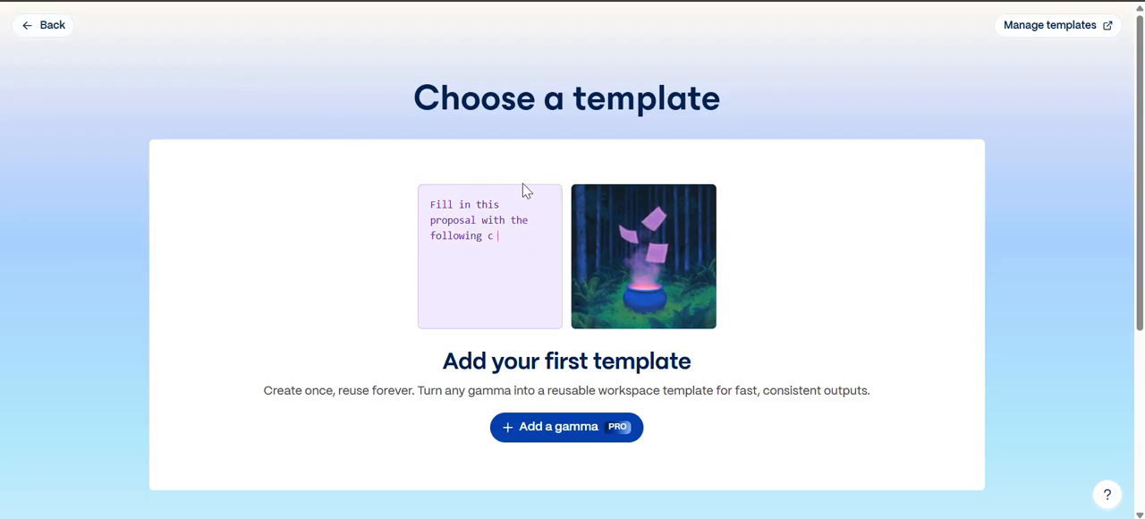
pyautogui.click(33, 36)
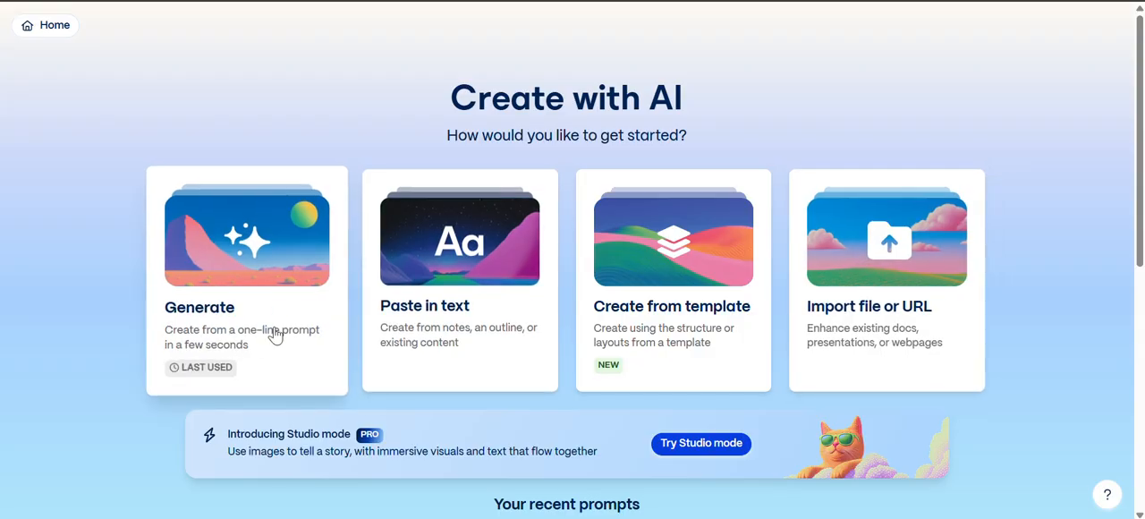
# - Look over the recent prompts and start a new creation with the Generate method
pyautogui.scroll(-5, 197, 297)
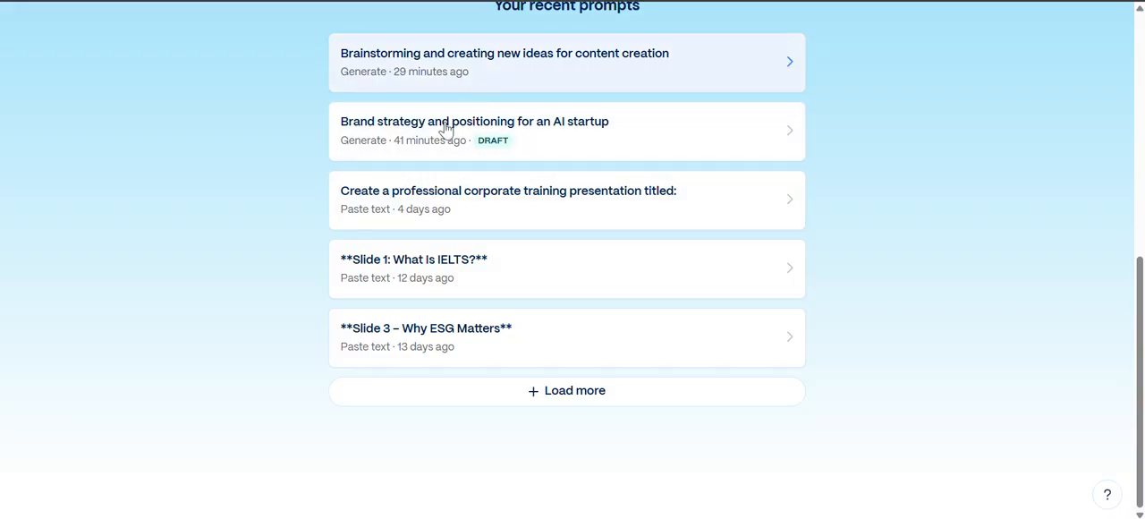
pyautogui.scroll(5, 446, 289)
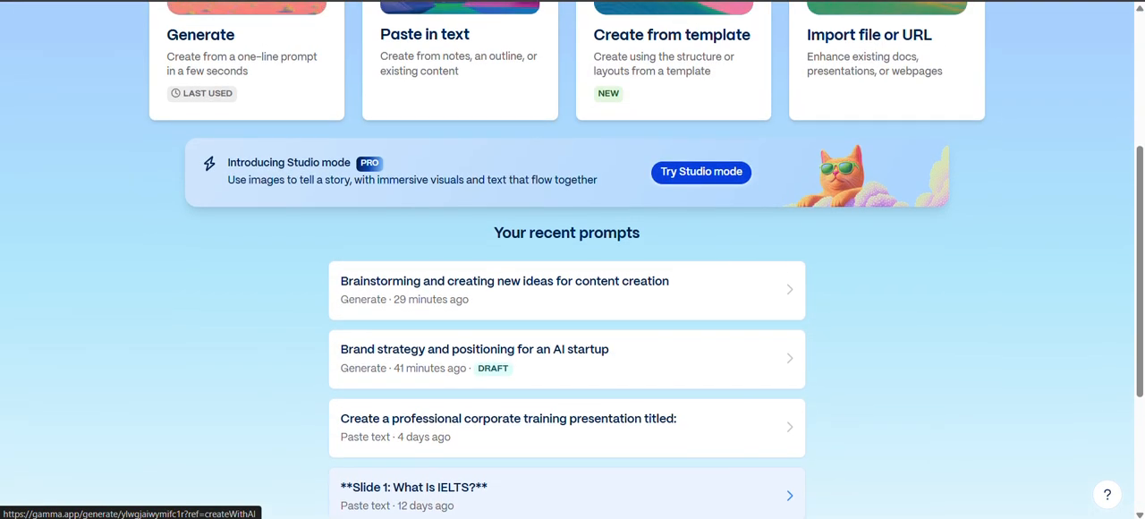
pyautogui.click(269, 221)
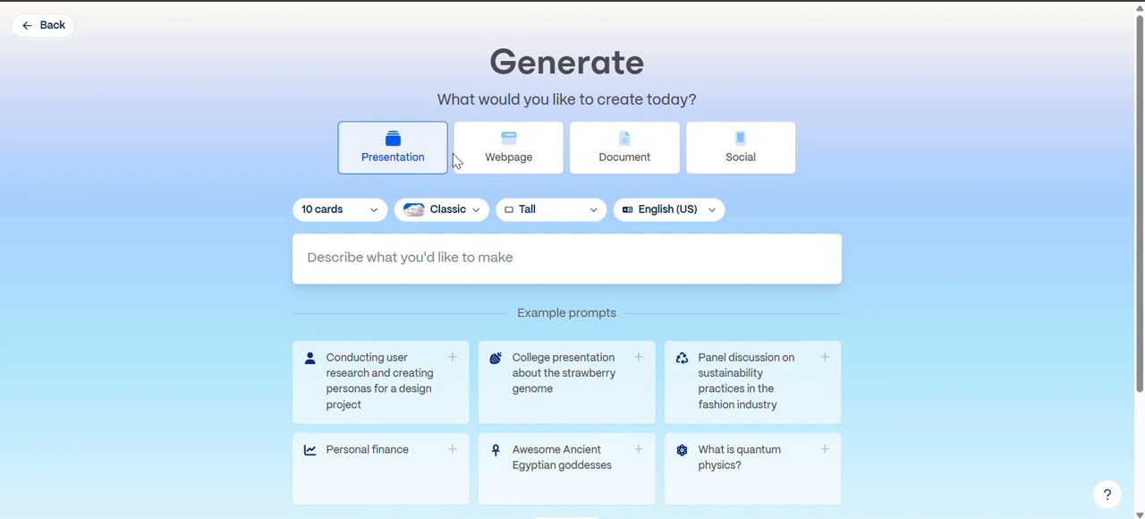
# - Review the card count and card design mode choices, and set the card size to Traditional 16:9
pyautogui.click(380, 223)
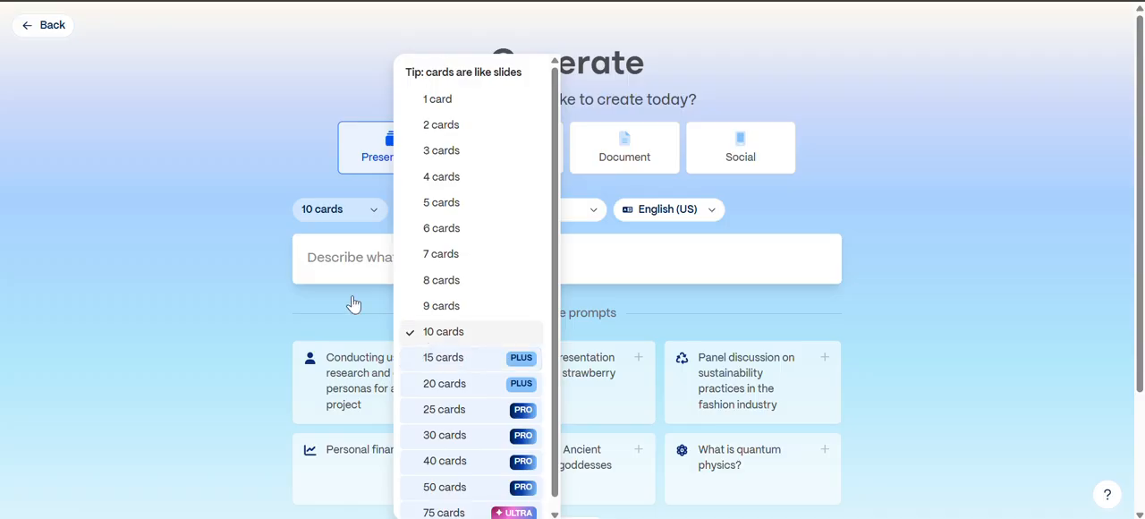
pyautogui.click(196, 258)
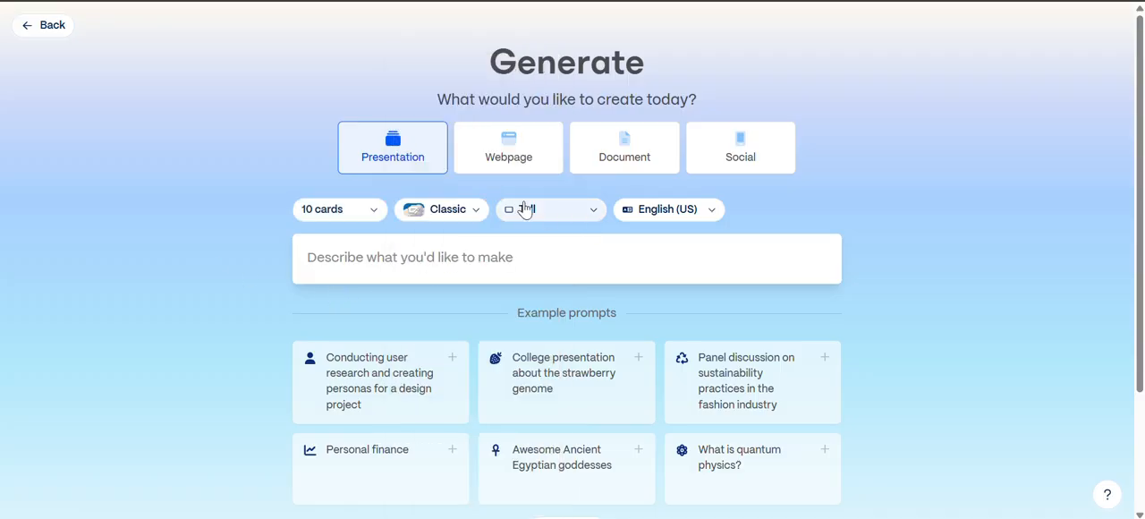
pyautogui.click(469, 217)
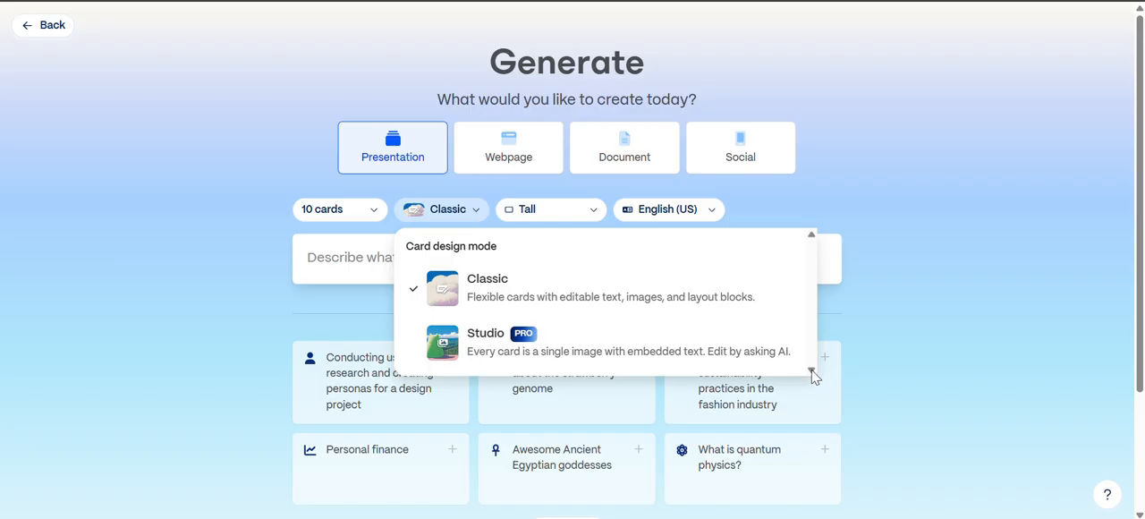
pyautogui.click(593, 213)
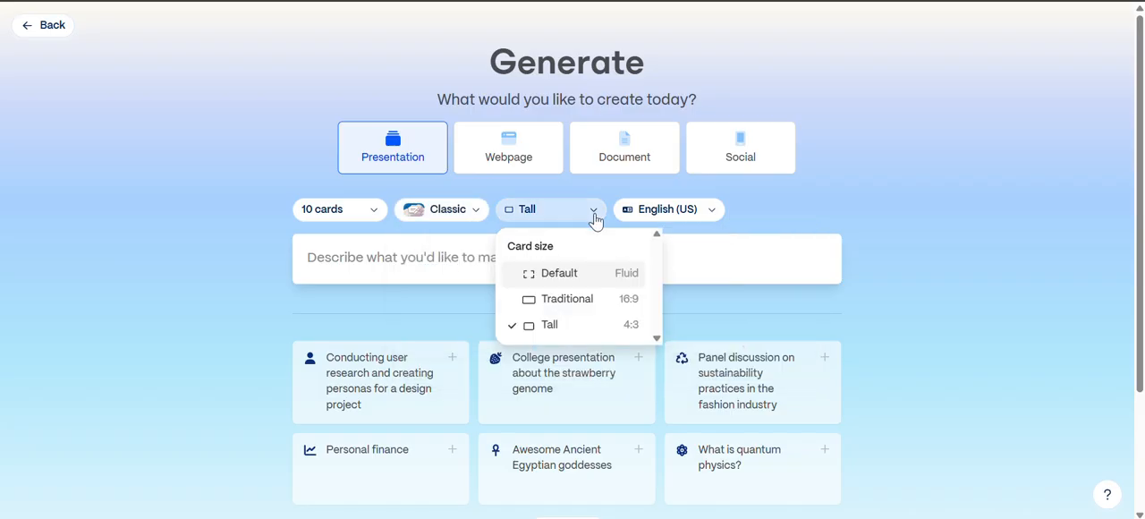
pyautogui.click(566, 301)
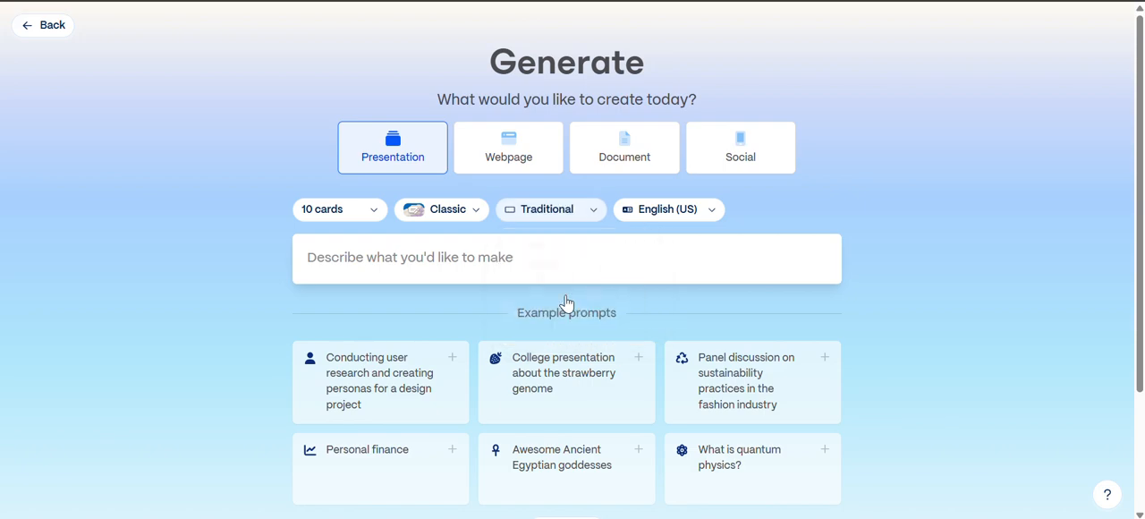
# - Look through the output languages available for the presentation, leaving English (US) selected
pyautogui.click(713, 218)
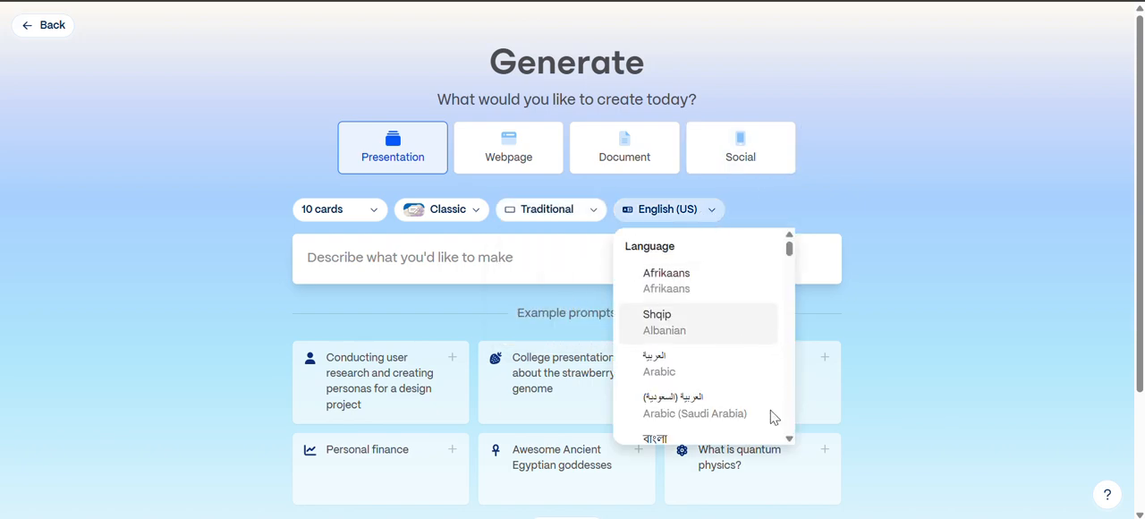
pyautogui.click(790, 438)
pyautogui.scroll(-6, 789, 441)
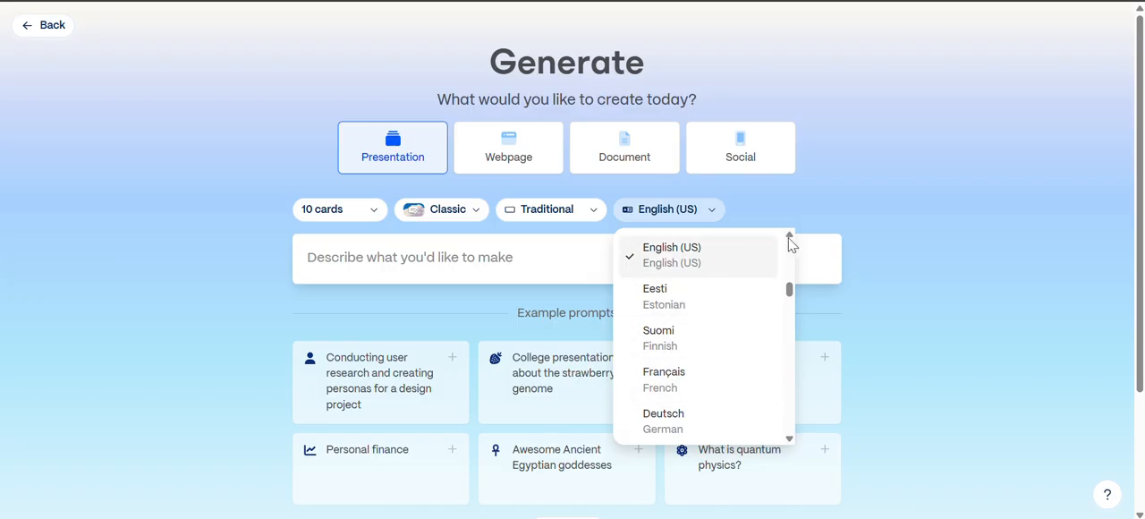
pyautogui.scroll(1, 791, 240)
pyautogui.scroll(10, 792, 240)
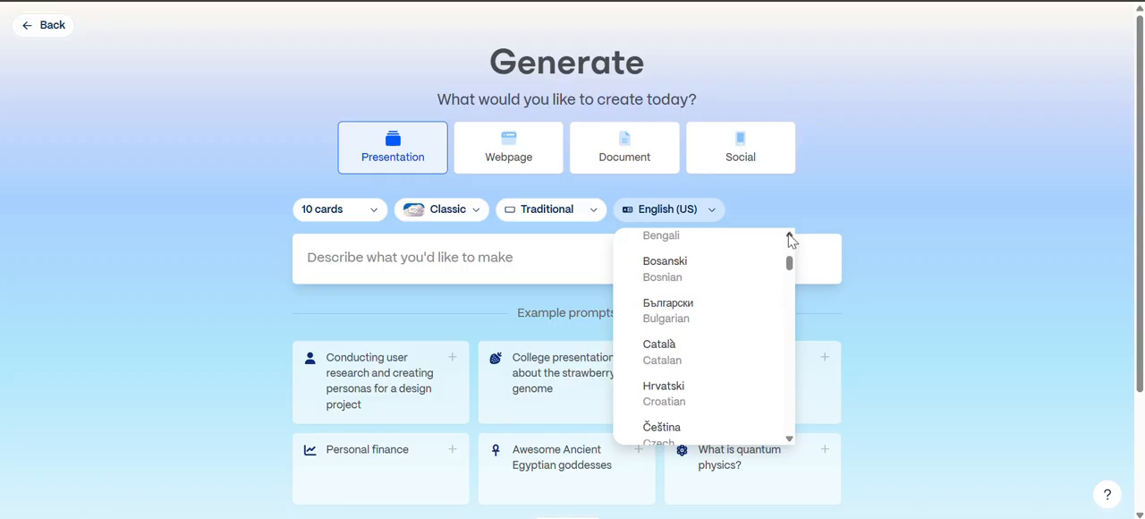
pyautogui.click(922, 148)
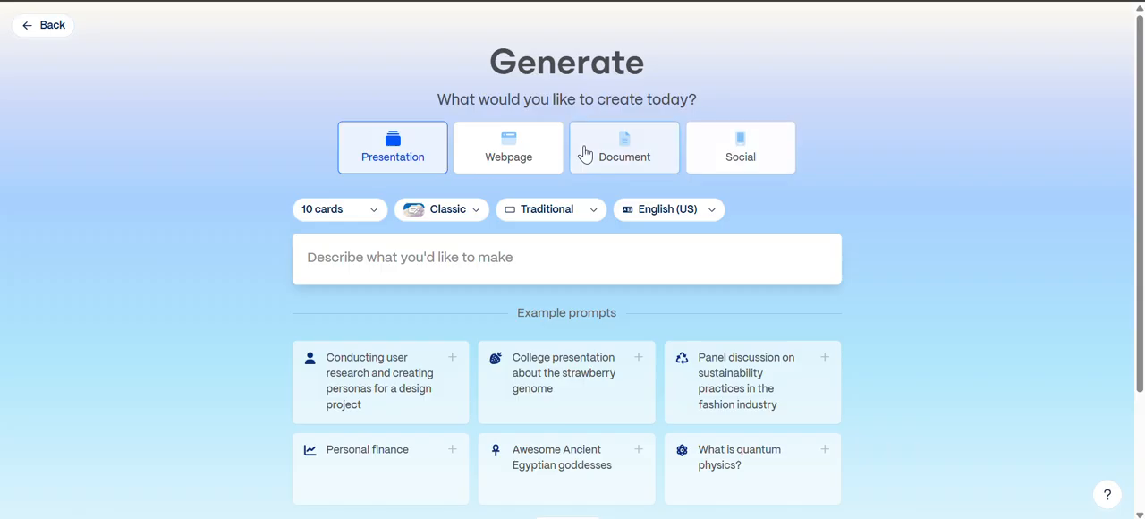
# - Shuffle the example prompts and use "The science behind effective workout routines for muscle growth" as the prompt
pyautogui.click(375, 259)
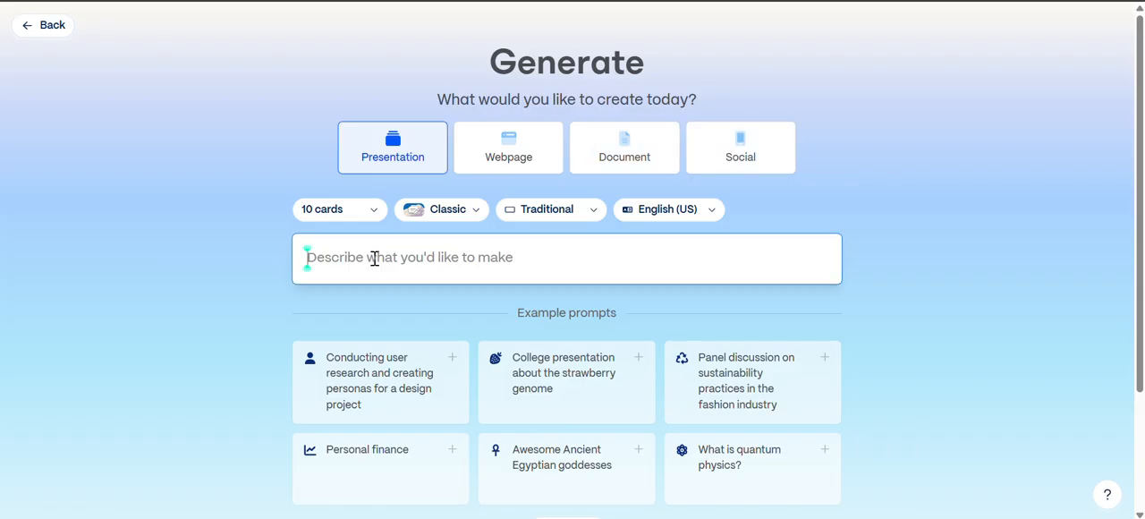
pyautogui.scroll(-2, 375, 259)
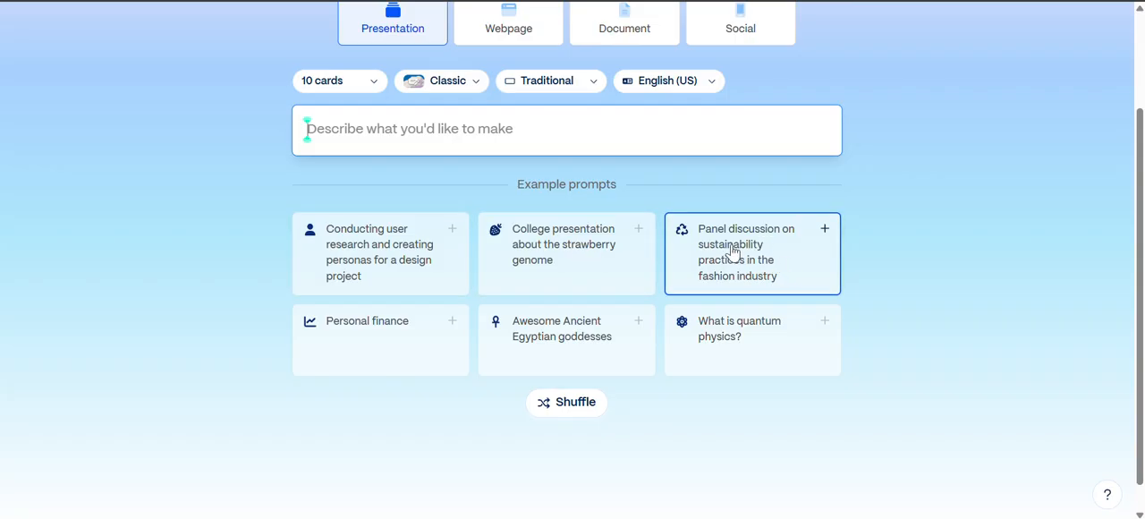
pyautogui.click(564, 417)
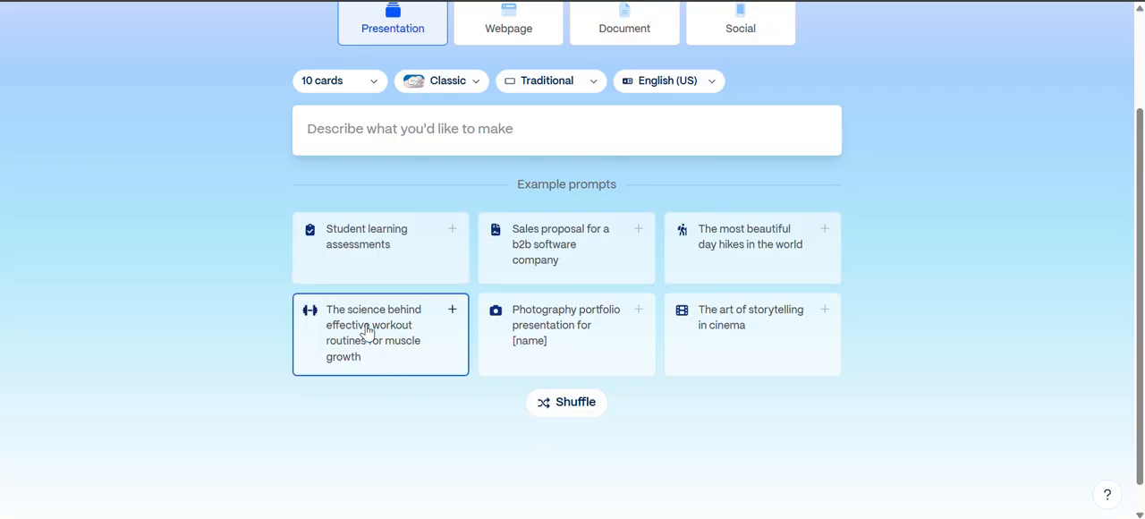
pyautogui.click(407, 340)
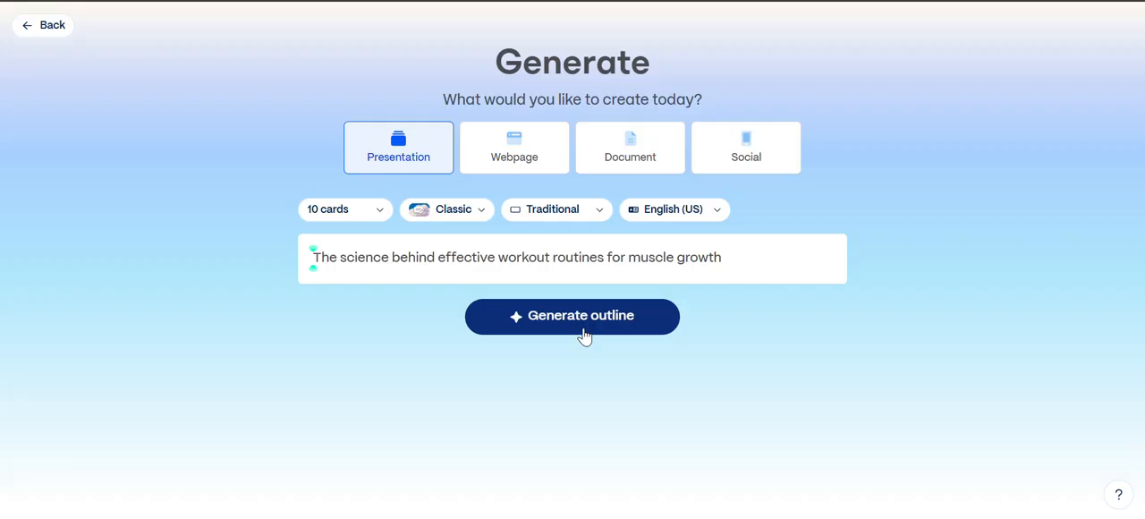
# - Generate the outline from the prompt and look over the text amount, theme and image options
pyautogui.click(585, 330)
pyautogui.scroll(-6, 583, 329)
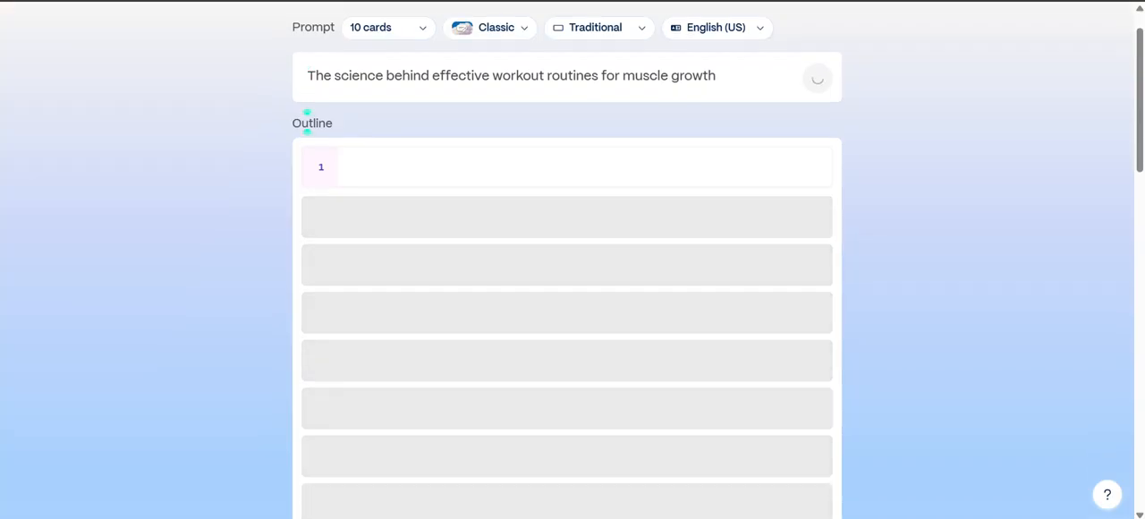
pyautogui.scroll(-3, 583, 329)
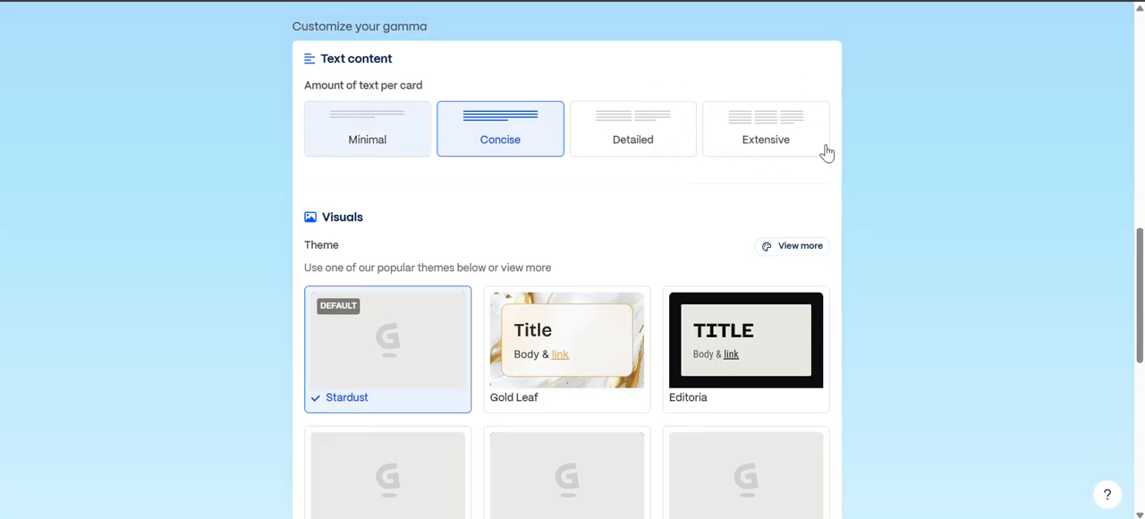
pyautogui.scroll(-2, 808, 167)
pyautogui.scroll(-1, 573, 260)
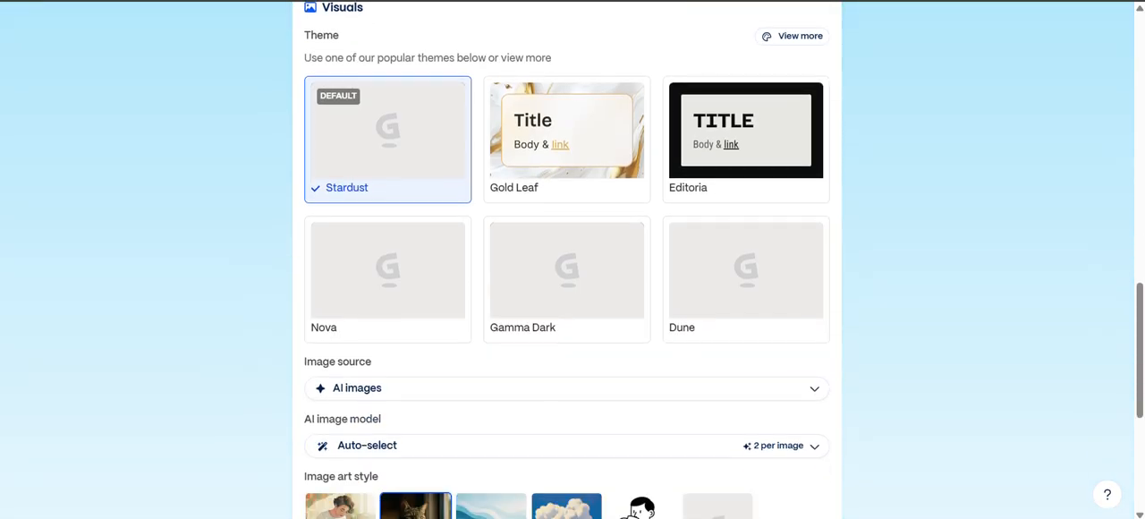
pyautogui.scroll(1, 572, 259)
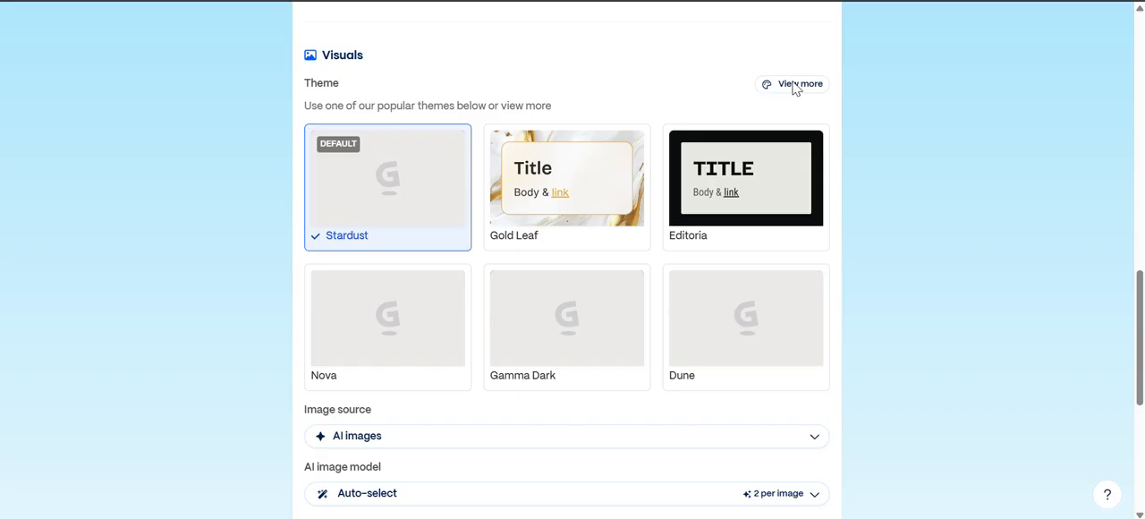
pyautogui.scroll(15, 795, 87)
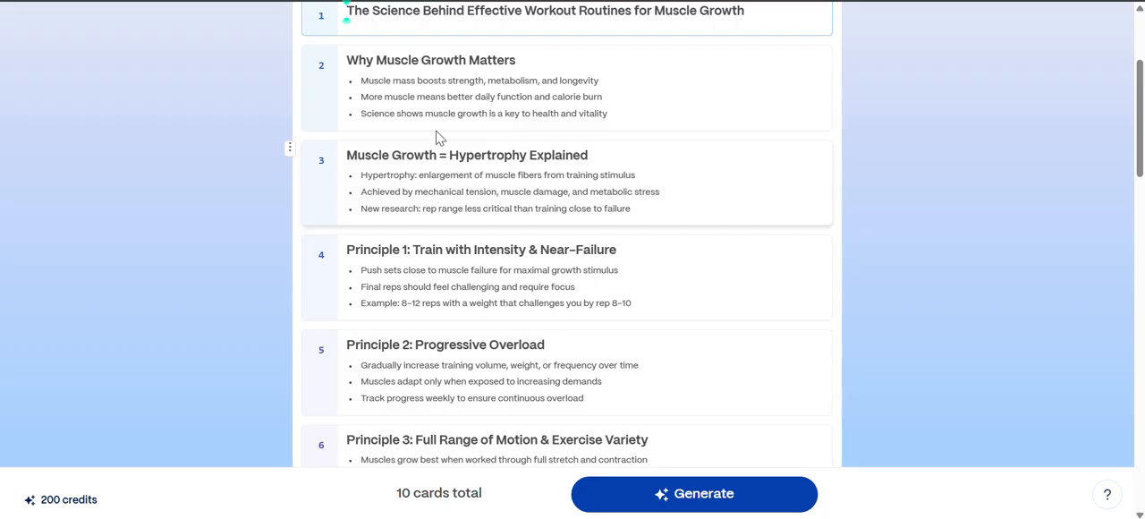
# - Add a byline under the first outline card's title with the presenter's name followed by "| Community Captain"
pyautogui.moveTo(436, 132)
pyautogui.scroll(3, 437, 138)
pyautogui.scroll(-1, 437, 139)
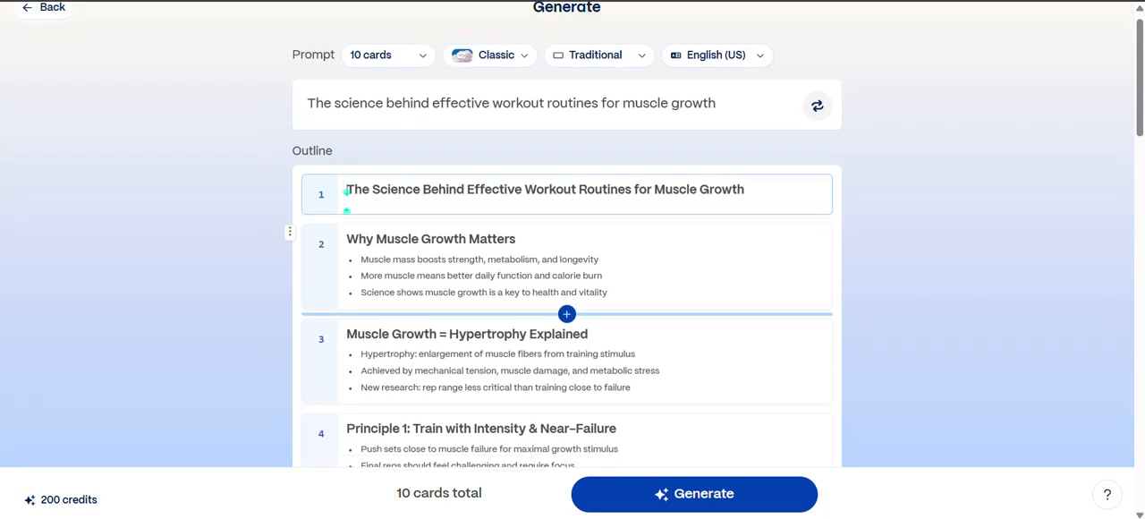
pyautogui.scroll(-1, 568, 269)
pyautogui.scroll(1, 567, 269)
pyautogui.scroll(-1, 567, 268)
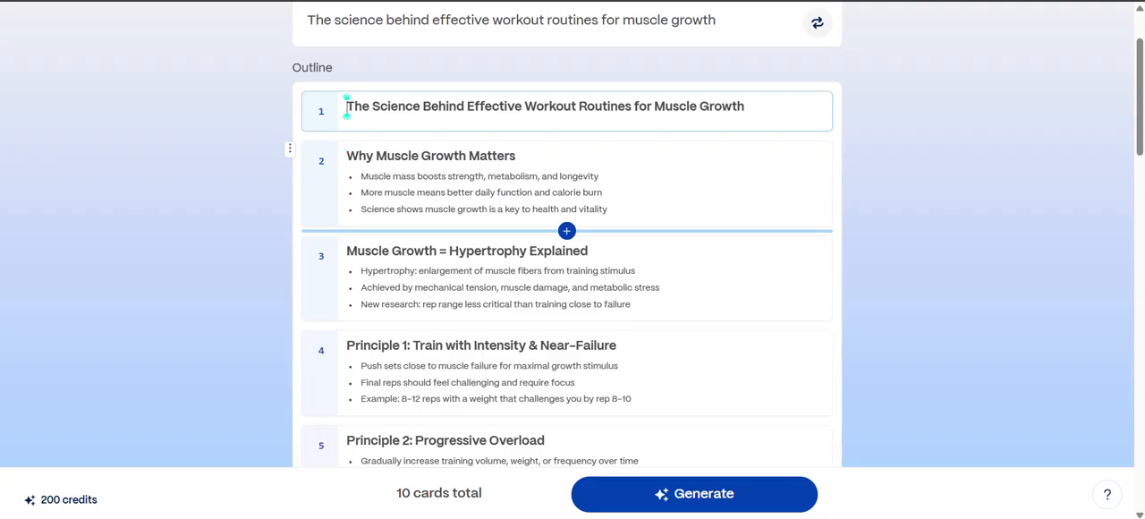
pyautogui.click(744, 107)
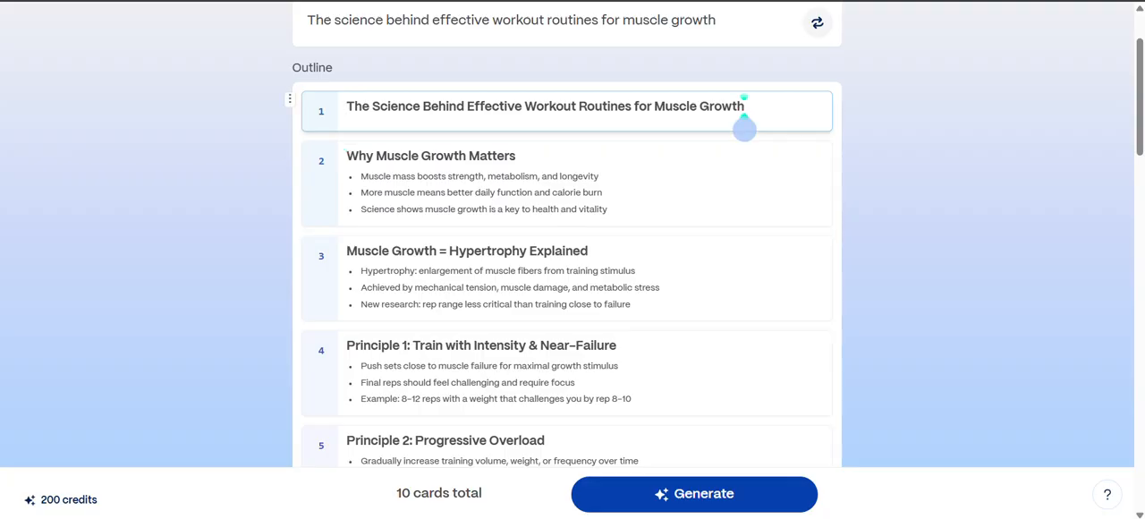
pyautogui.press('Return')
pyautogui.write('by')
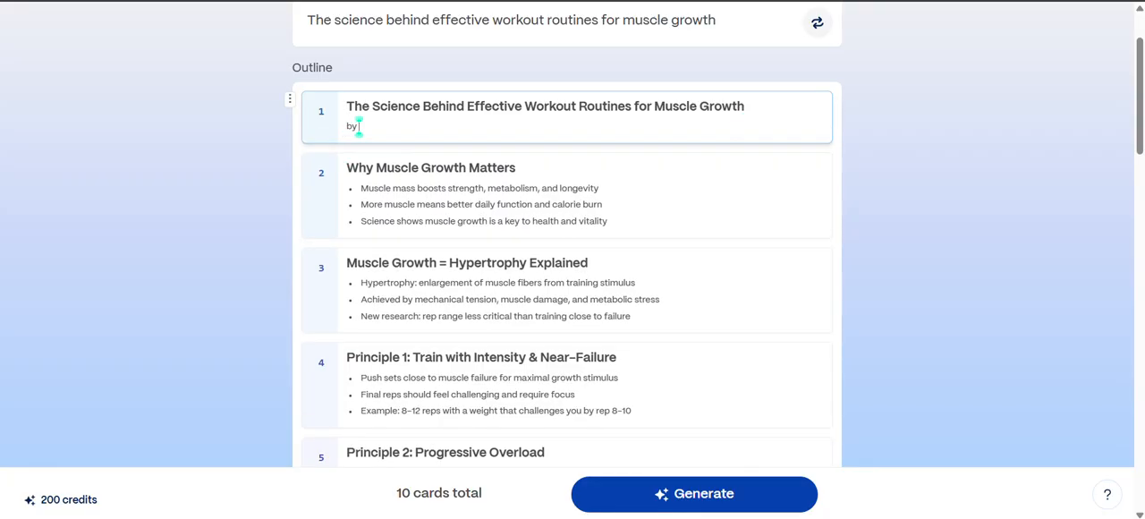
pyautogui.write(' Esther | Community Captain')
pyautogui.click(594, 206)
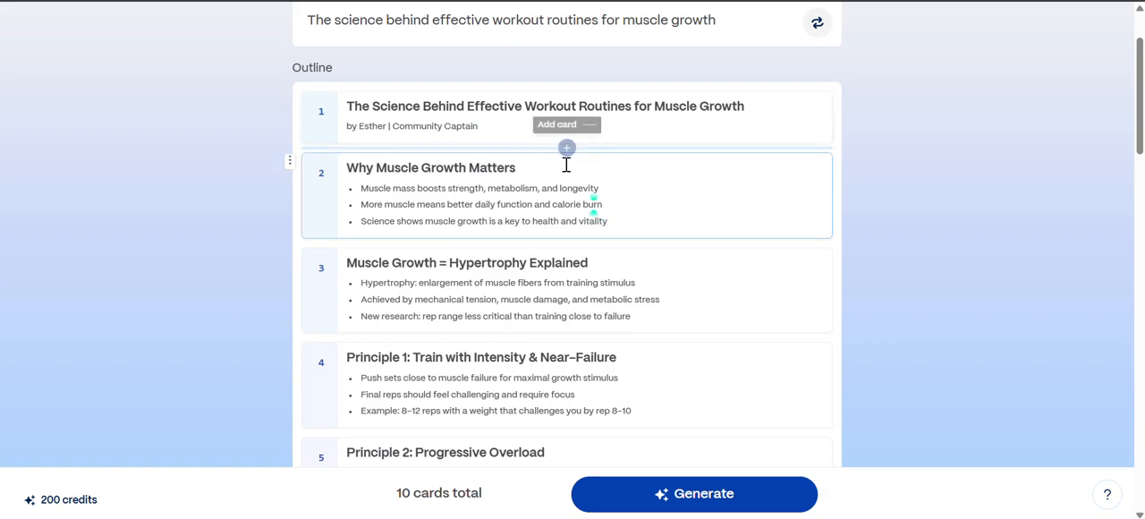
# - Try merging the "Why Muscle Growth Matters" card into the title card, and undo the merge
pyautogui.moveTo(568, 152)
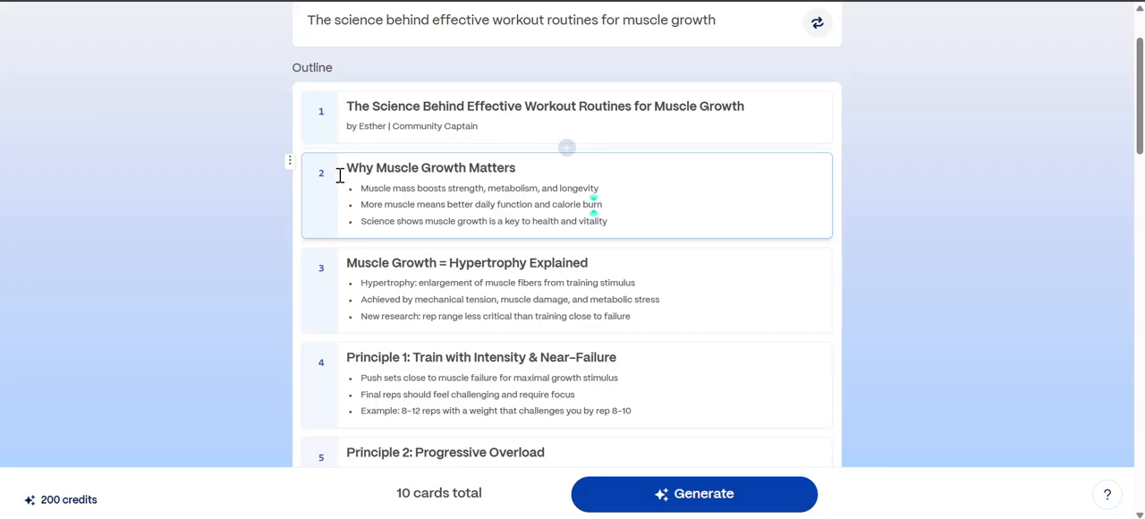
pyautogui.click(289, 169)
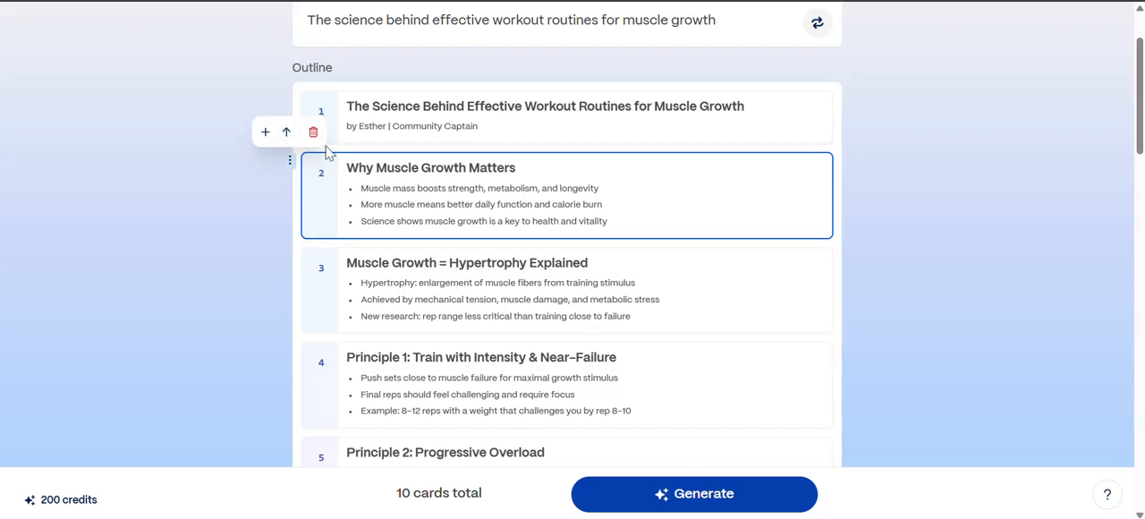
pyautogui.click(286, 132)
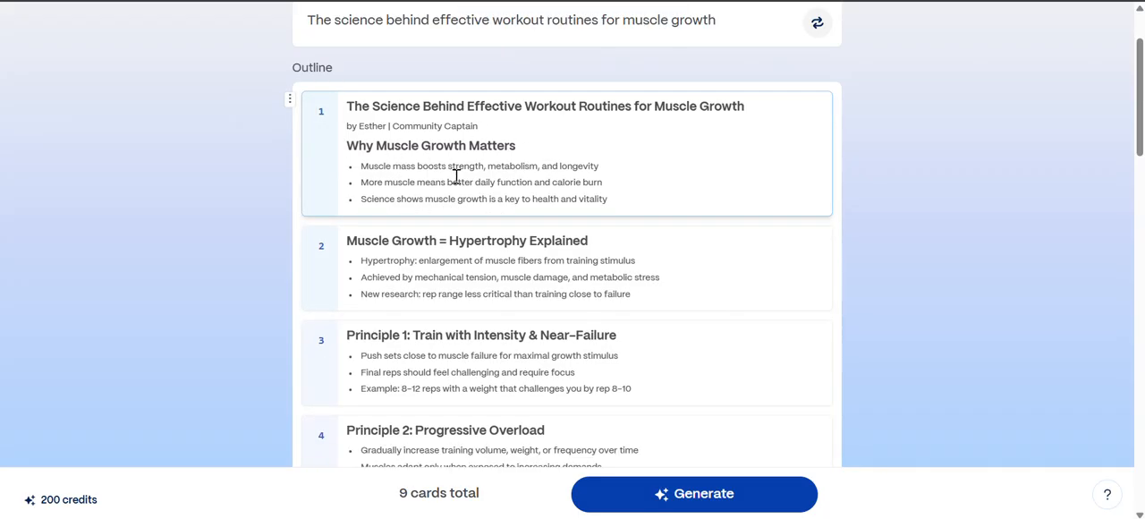
pyautogui.hotkey('ctrl', 'z')
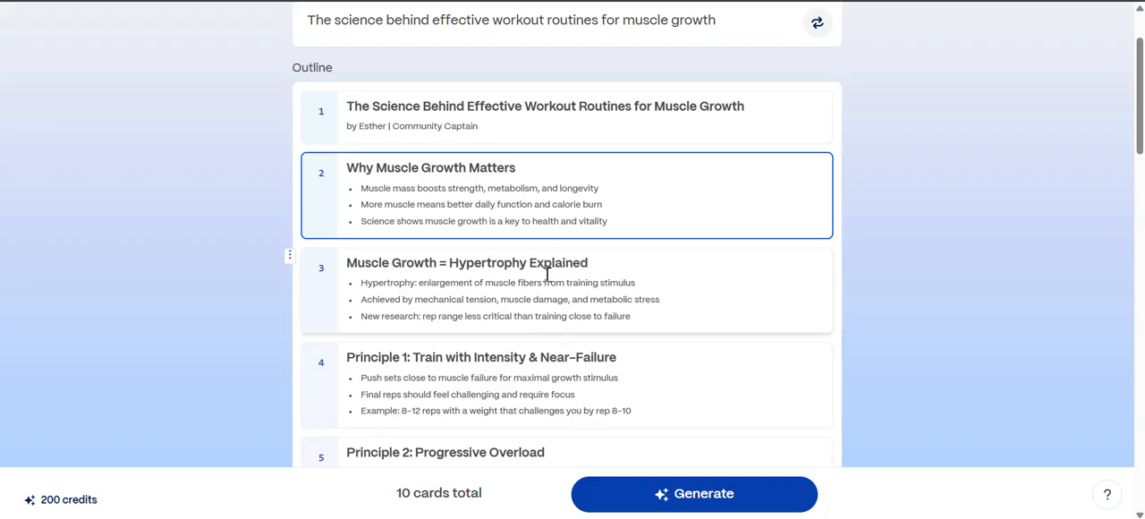
# - Merge the "Muscle Growth = Hypertrophy Explained" card into the "Why Muscle Growth Matters" card above it
pyautogui.scroll(-1, 548, 273)
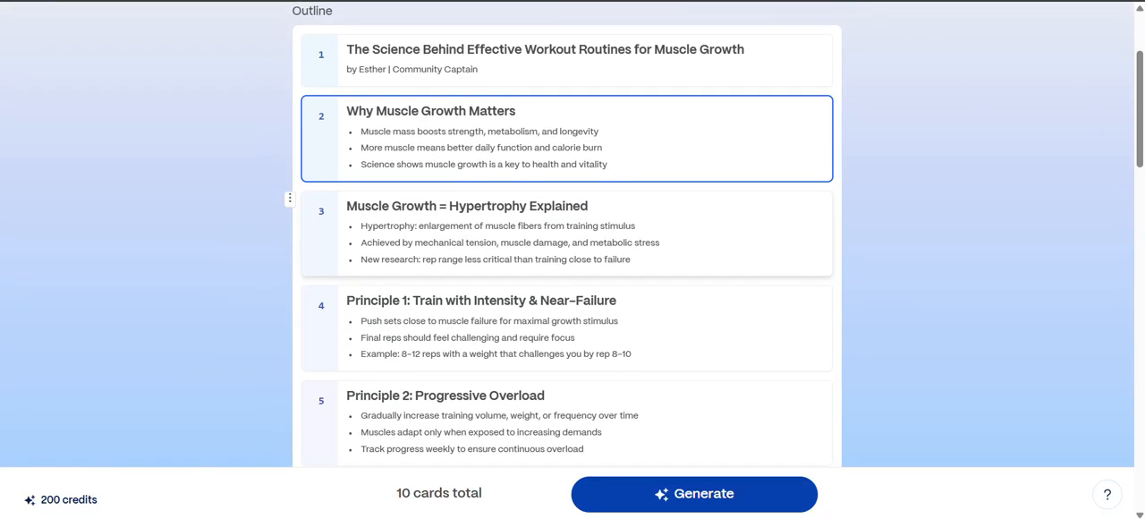
pyautogui.click(286, 208)
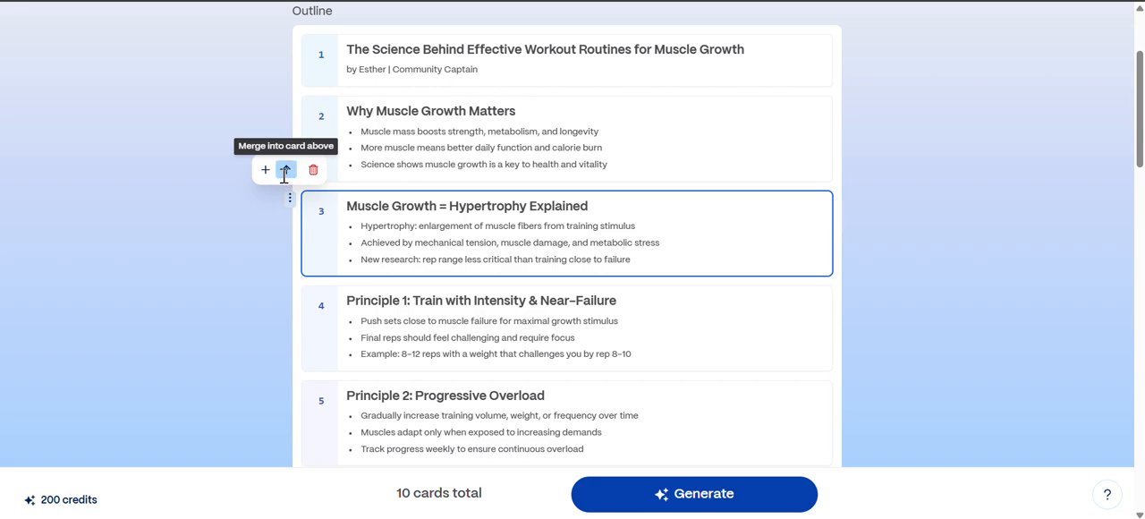
pyautogui.click(285, 171)
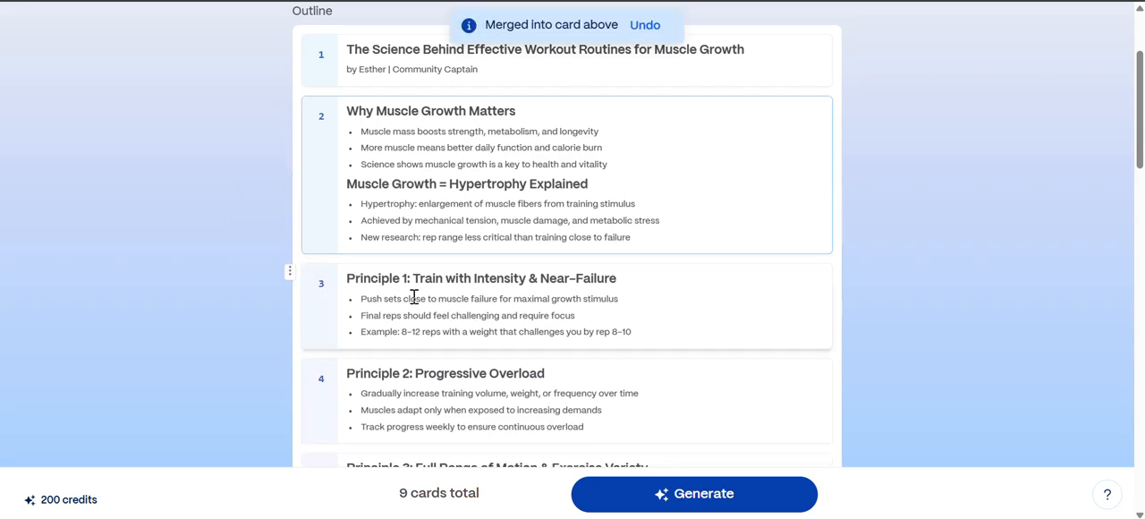
# - Merge the "Principle 2: Progressive Overload" card into the "Principle 1: Train with Intensity & Near-Failure" card above it
pyautogui.scroll(-2, 425, 341)
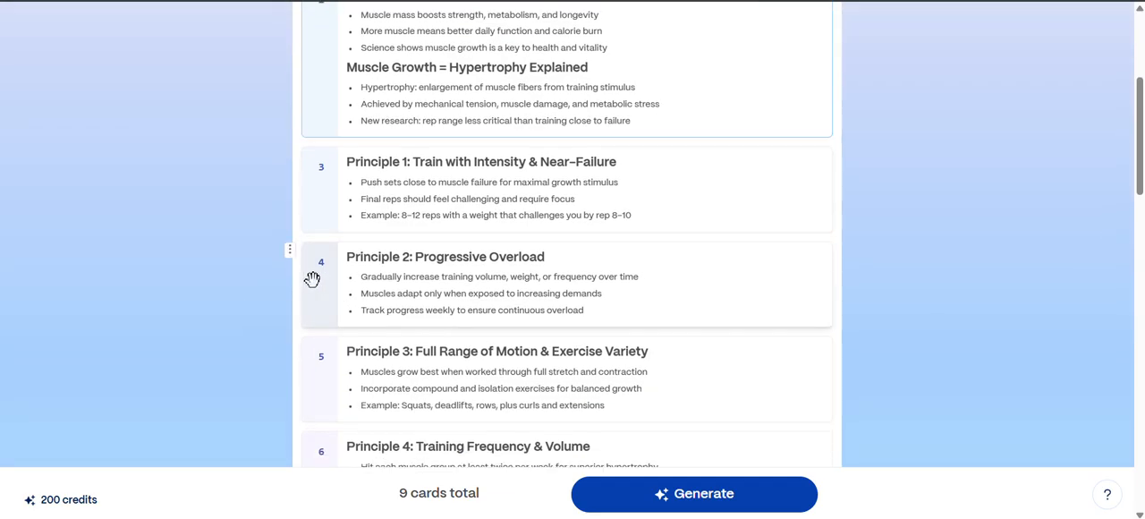
pyautogui.click(291, 255)
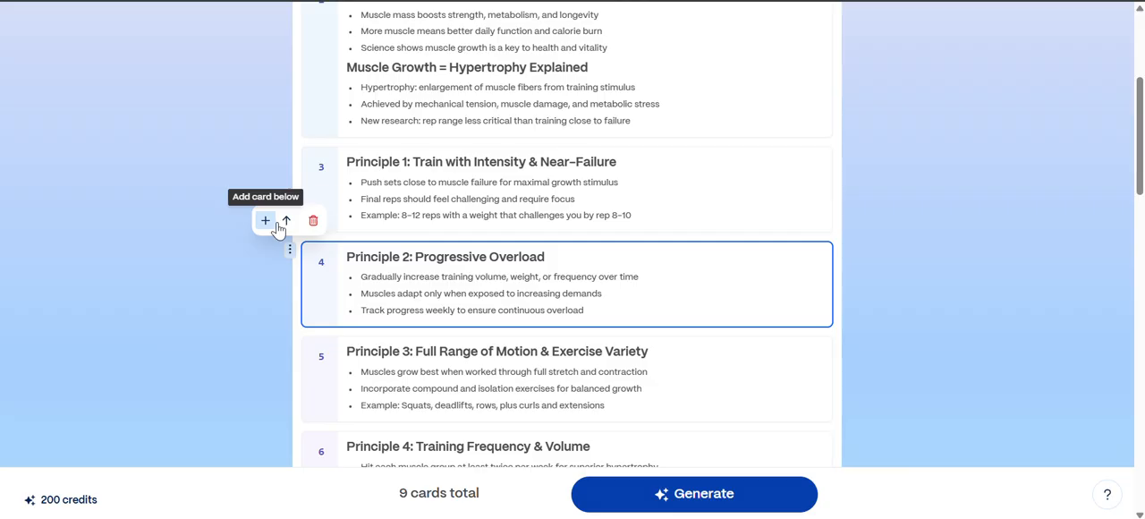
pyautogui.click(285, 224)
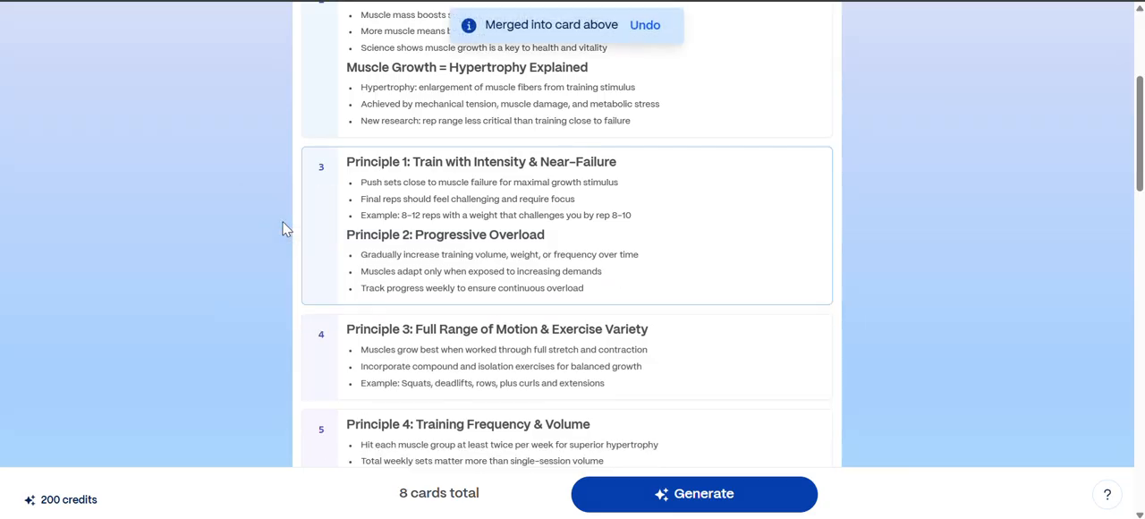
# - Add two blank cards at the end of the outline, after "Your Muscle Growth Journey Starts Now"
pyautogui.scroll(-5, 573, 233)
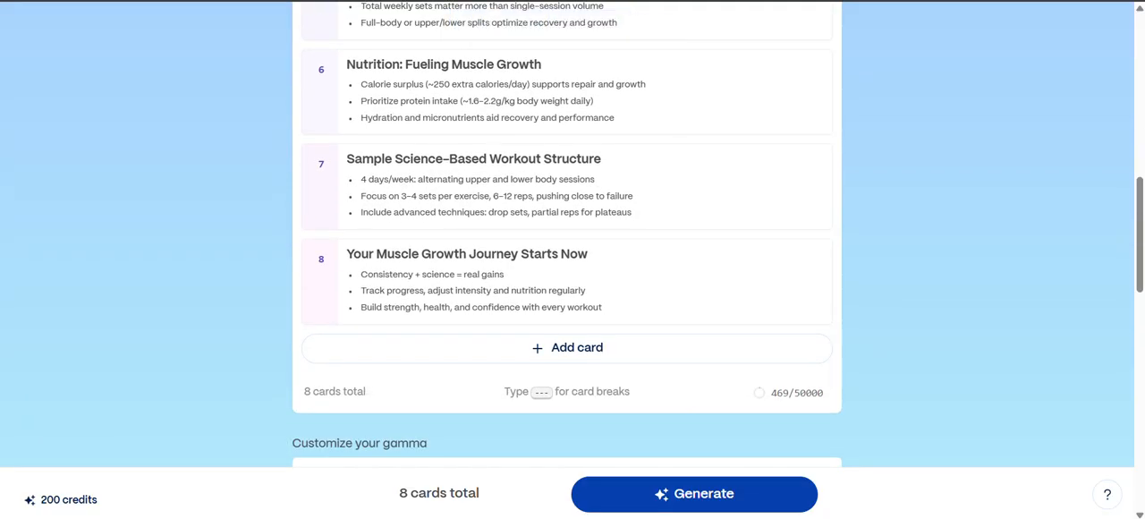
pyautogui.click(537, 344)
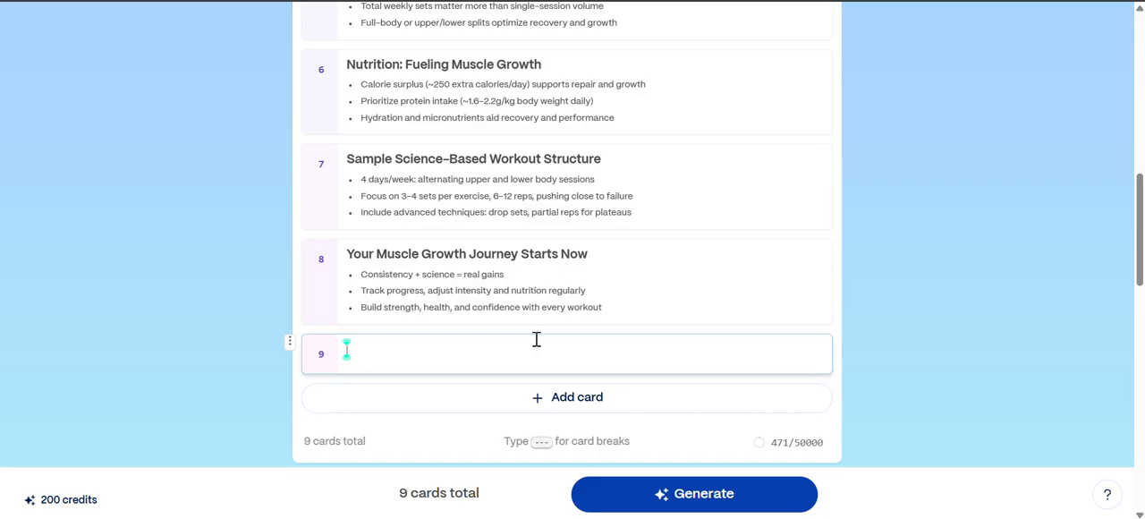
pyautogui.click(537, 410)
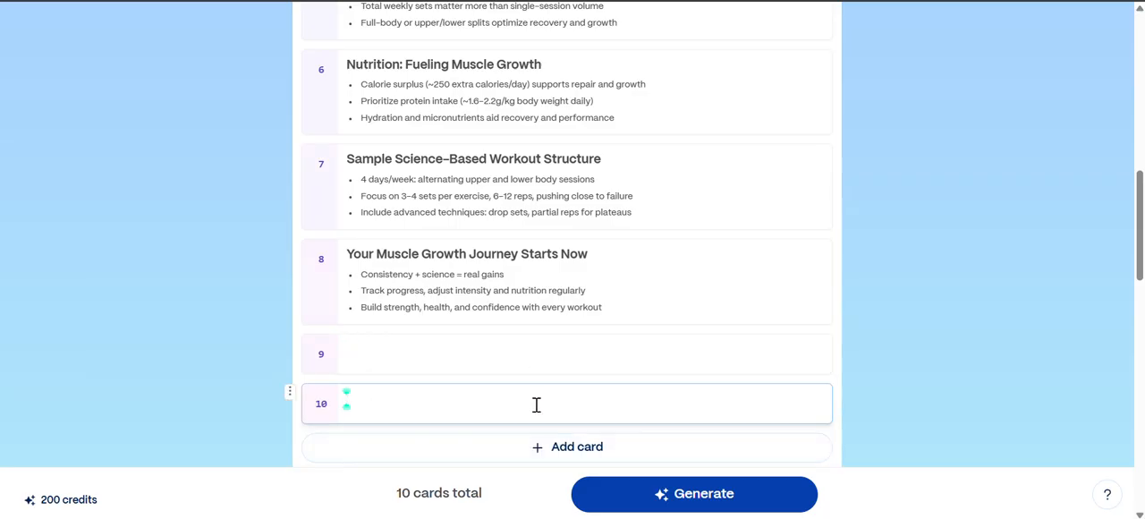
# - Fill card 9 with "THANK YOU LISTENING" and card 10 with "fOLLOW ME ON LINKEDIN @" followed by the presenter's full name
pyautogui.scroll(-3, 537, 405)
pyautogui.scroll(1, 501, 403)
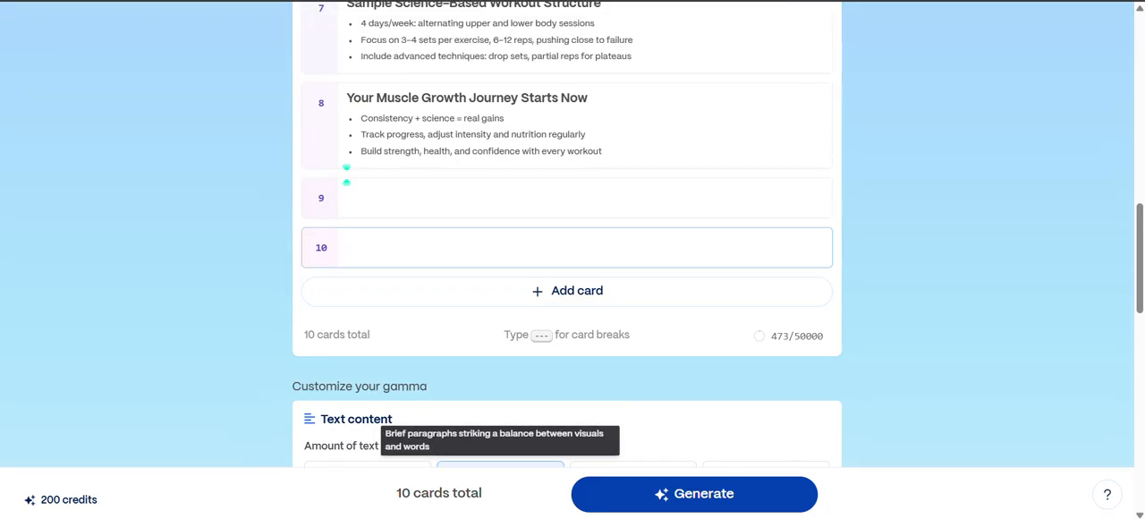
pyautogui.click(346, 199)
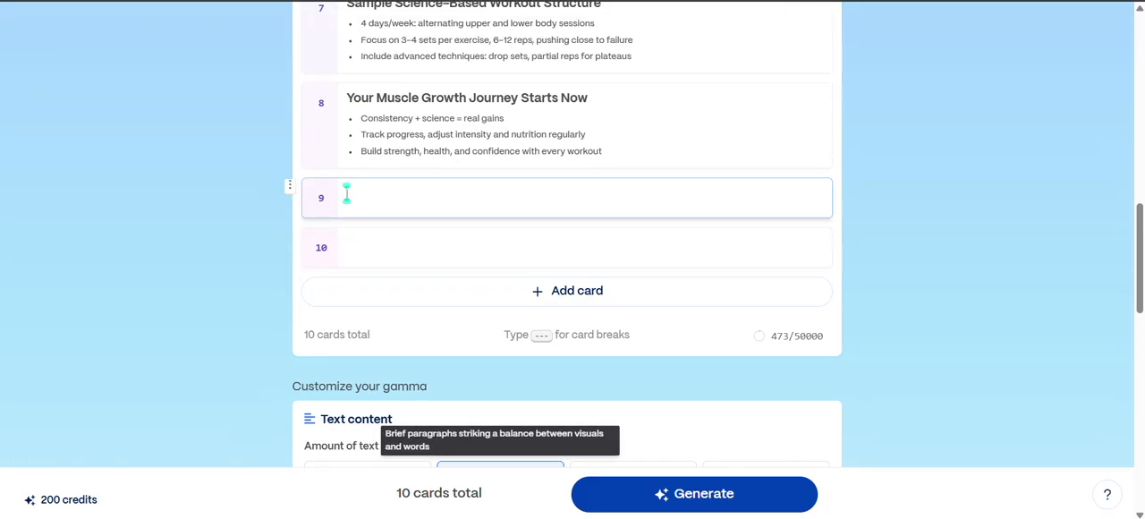
pyautogui.write('THANK YOU LISTENING')
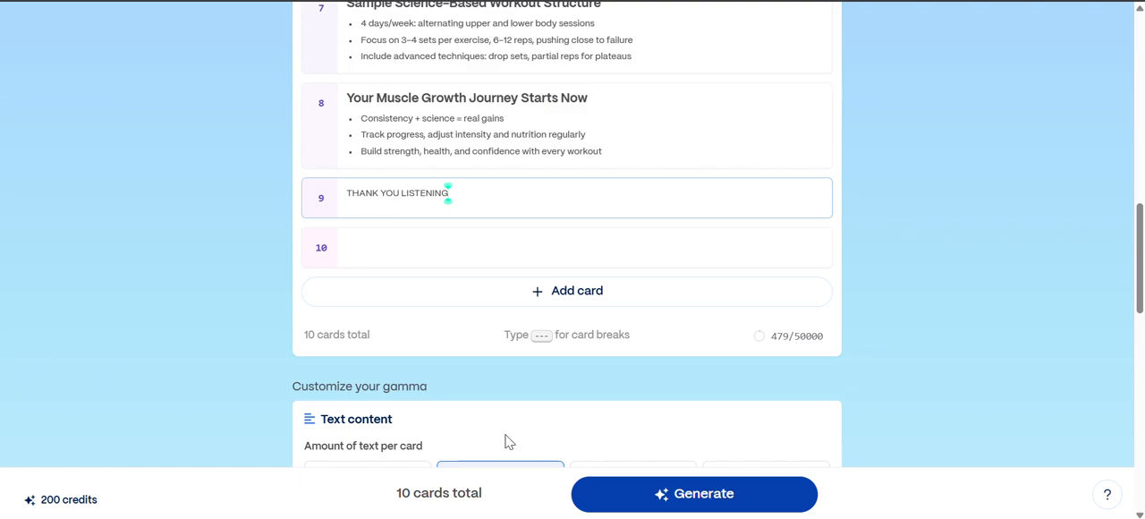
pyautogui.click(442, 258)
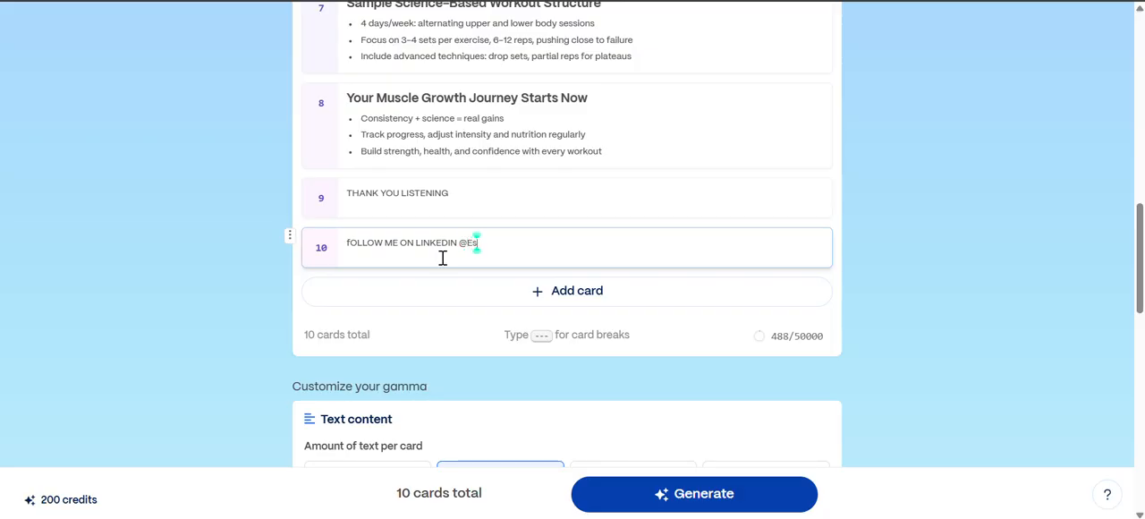
pyautogui.write('wani')
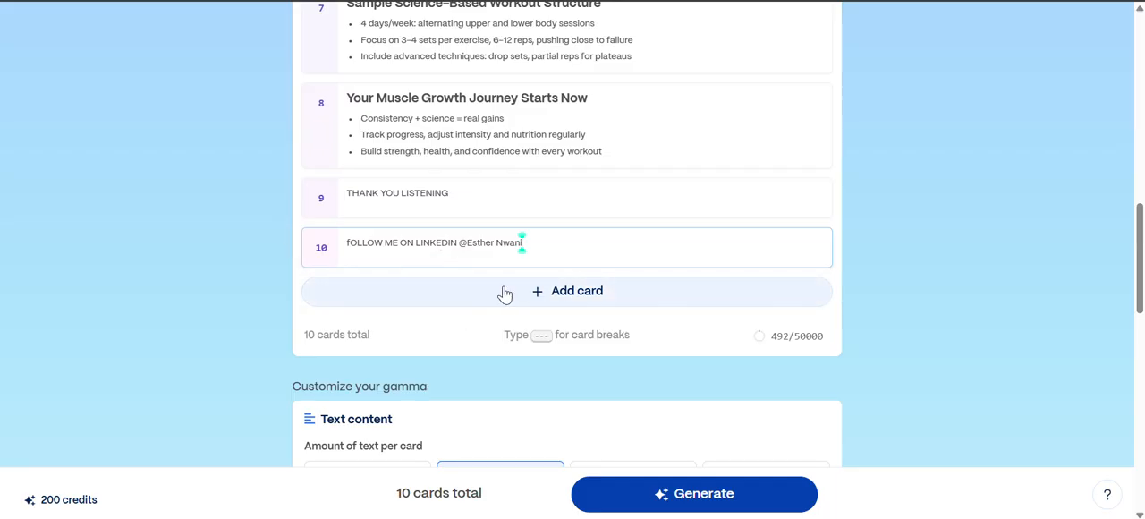
# - Look over the edited outline, open the full theme collection and preview the Elysia theme
pyautogui.scroll(5, 521, 308)
pyautogui.scroll(6, 522, 417)
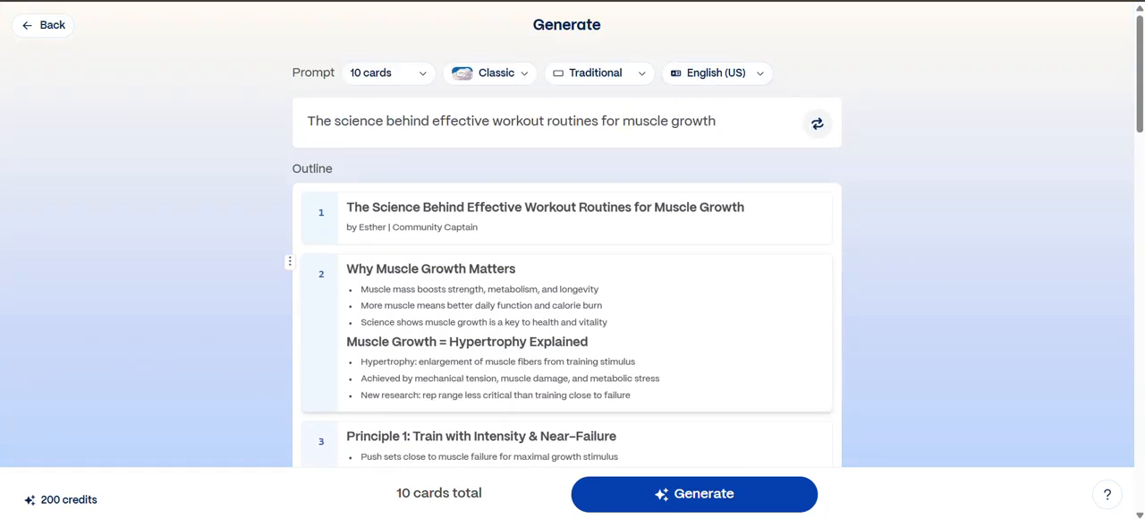
pyautogui.scroll(-6, 564, 268)
pyautogui.scroll(-9, 564, 268)
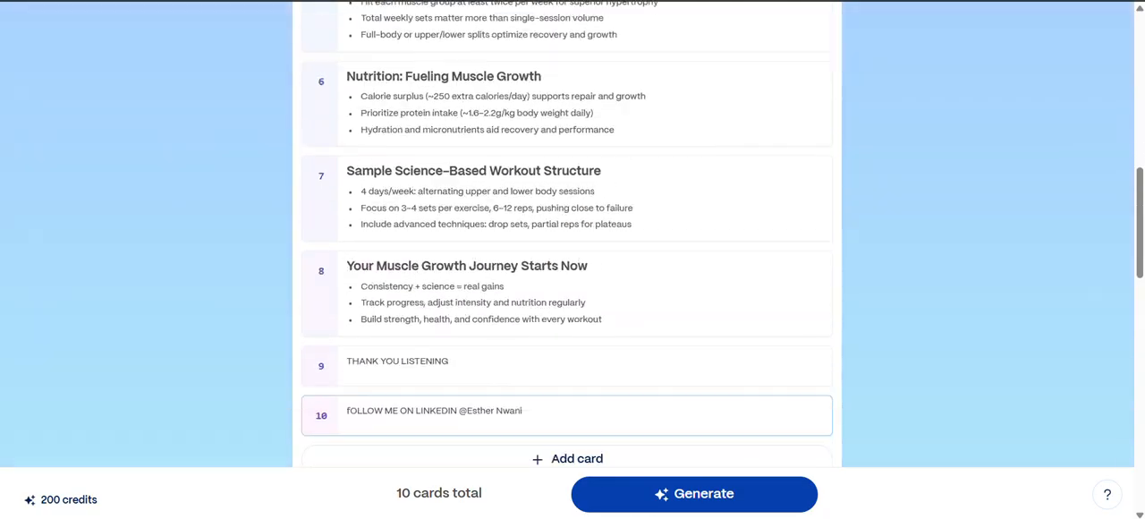
pyautogui.scroll(-4, 564, 268)
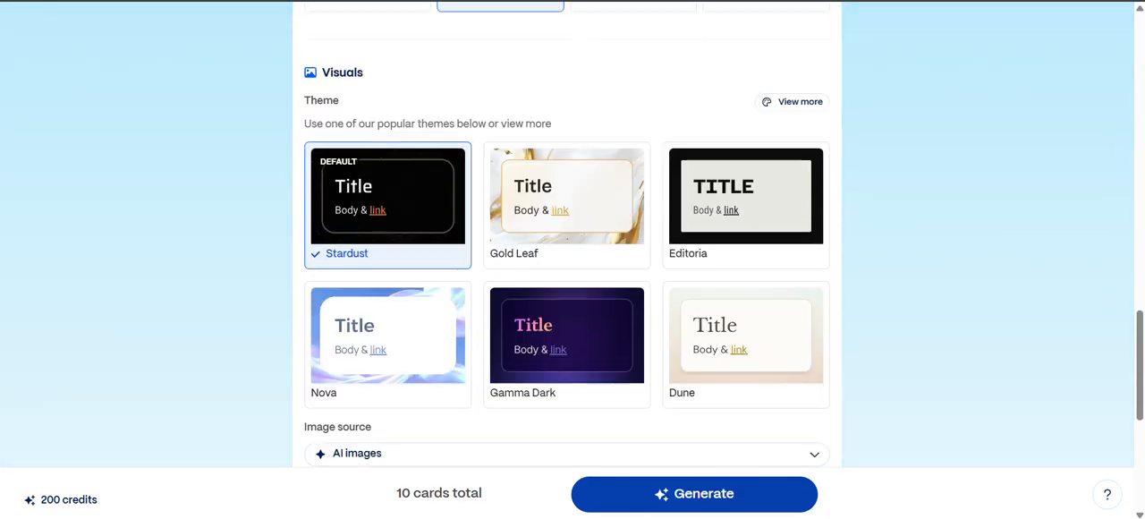
pyautogui.scroll(1, 564, 268)
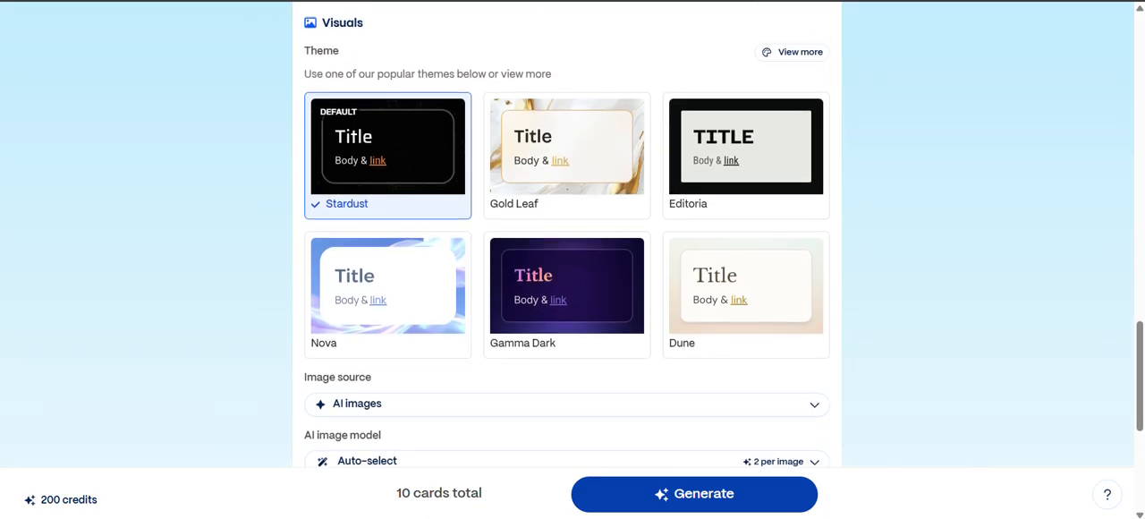
pyautogui.click(792, 53)
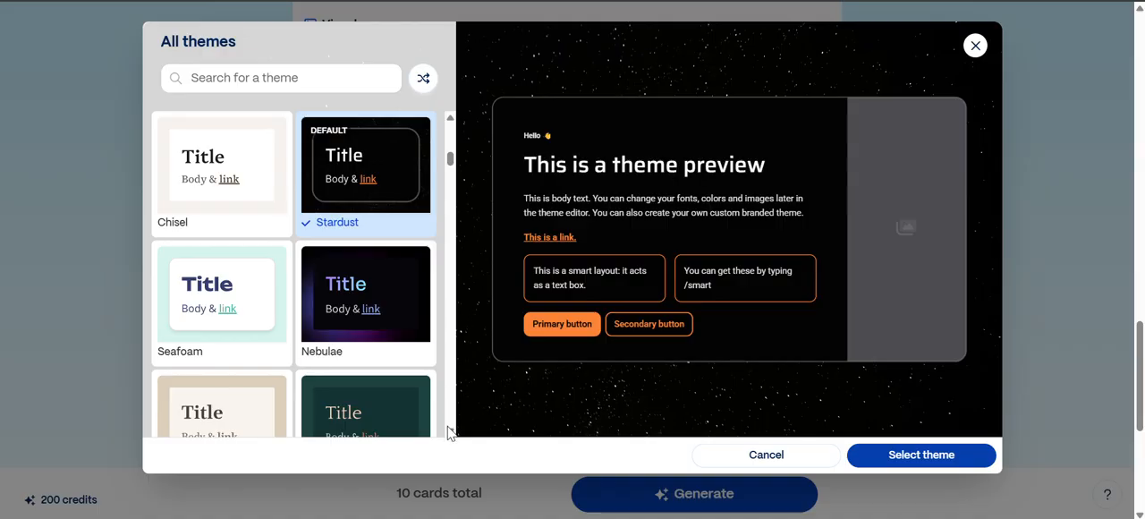
pyautogui.scroll(-3, 450, 433)
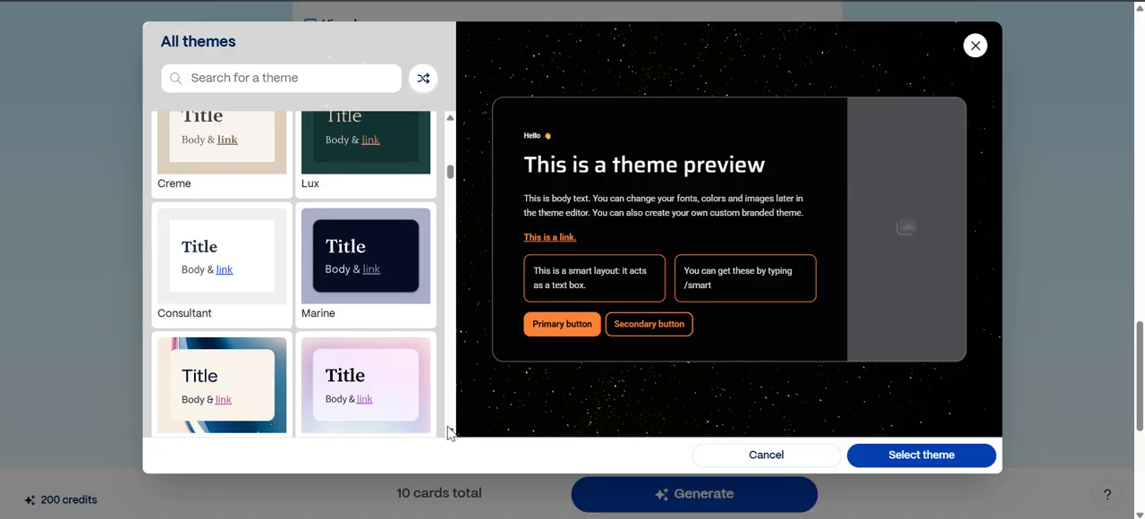
pyautogui.scroll(-1, 450, 433)
pyautogui.click(251, 328)
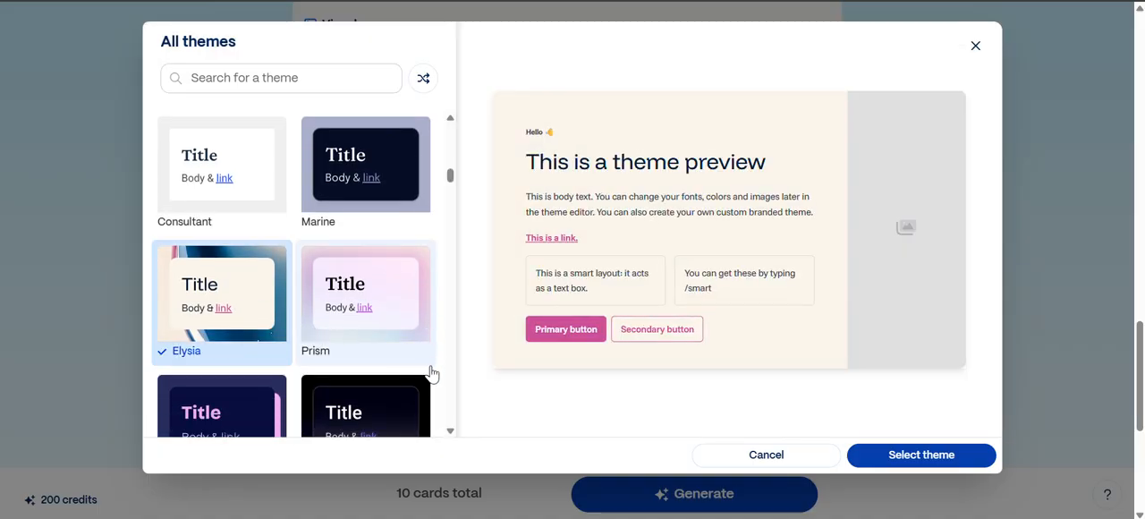
# - Browse further through the theme collection and apply the Blues theme to the presentation
pyautogui.scroll(-2, 454, 435)
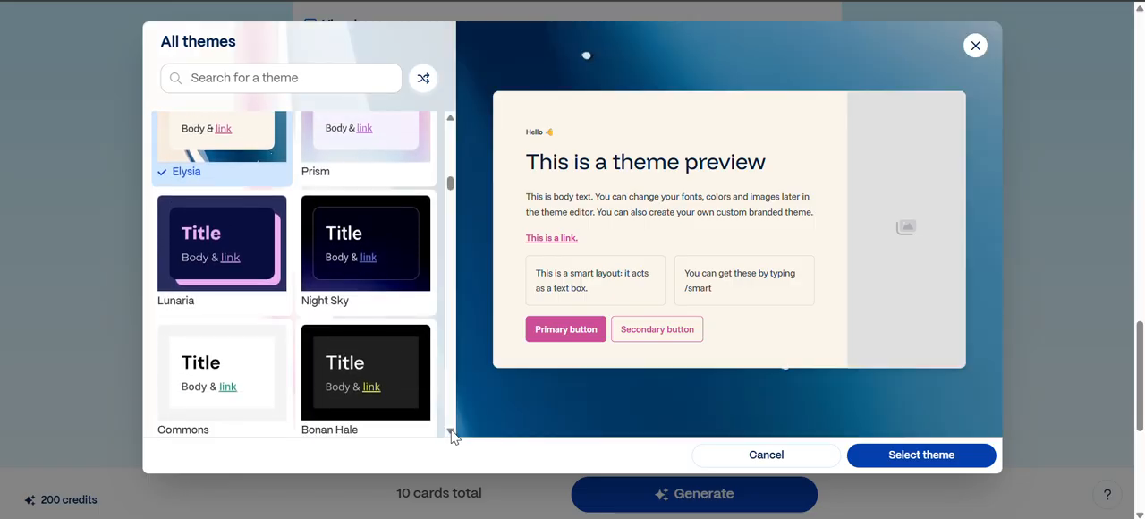
pyautogui.scroll(-2, 454, 435)
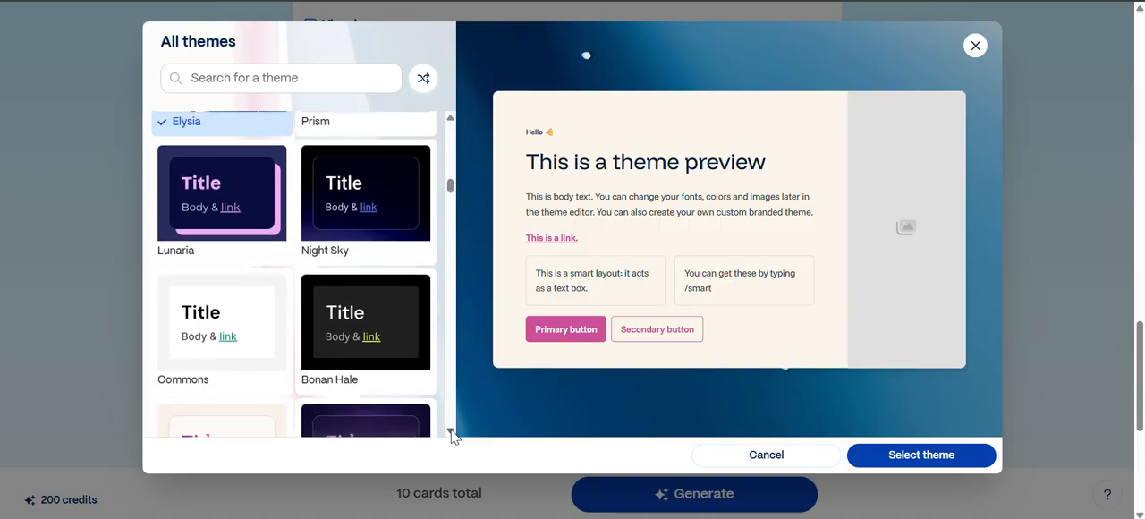
pyautogui.scroll(-5, 454, 435)
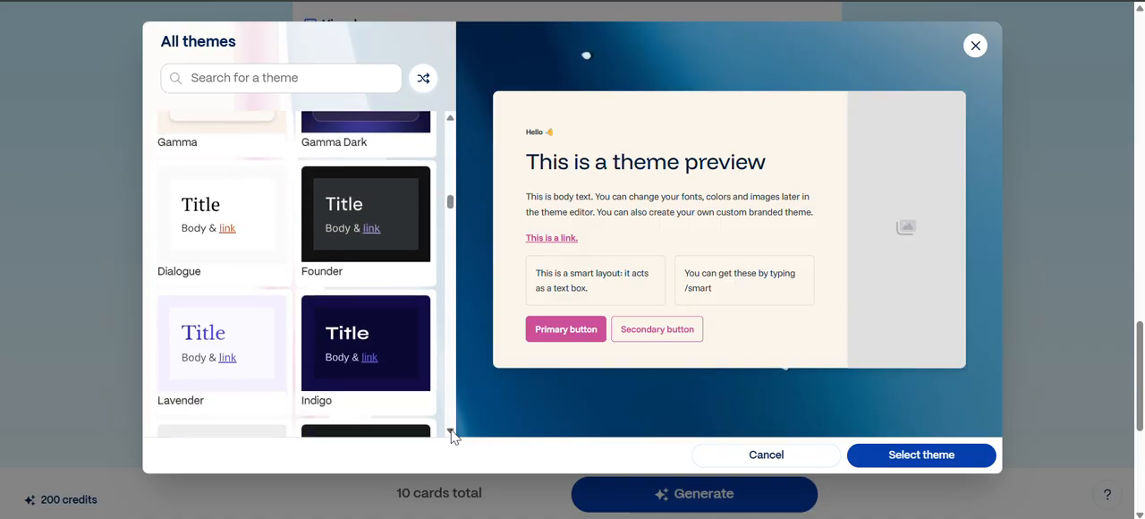
pyautogui.scroll(-4, 453, 435)
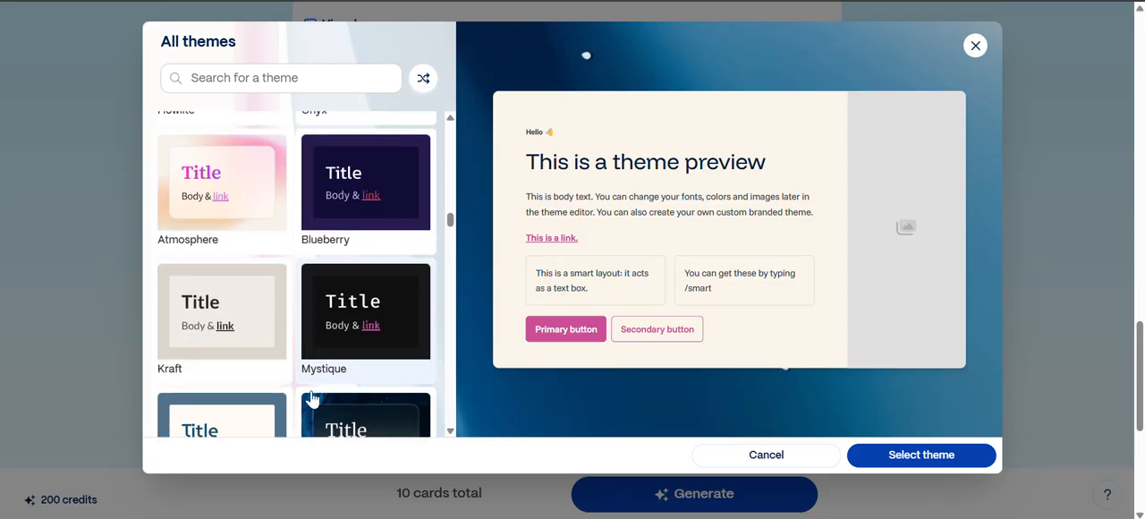
pyautogui.click(313, 405)
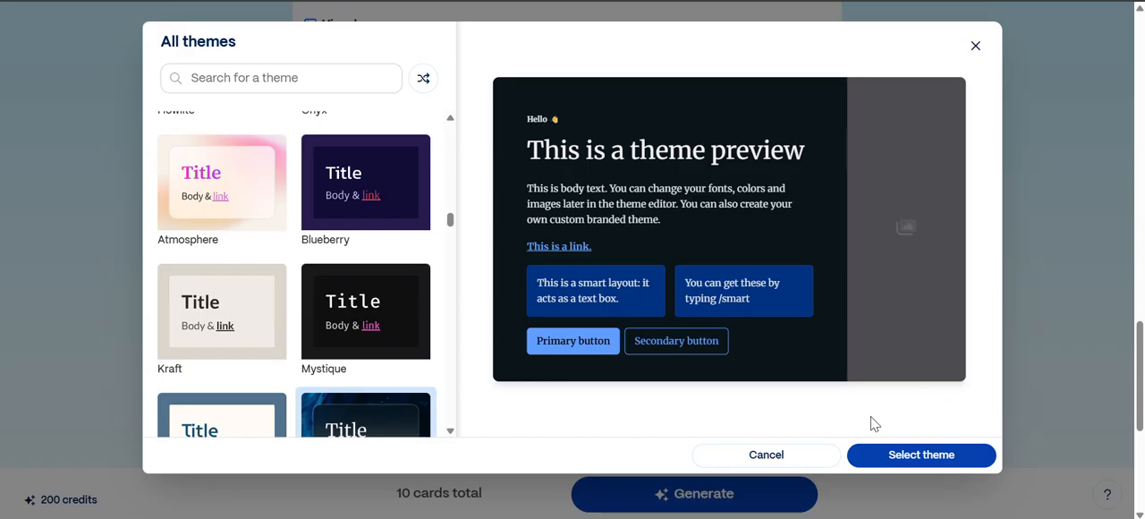
pyautogui.click(931, 456)
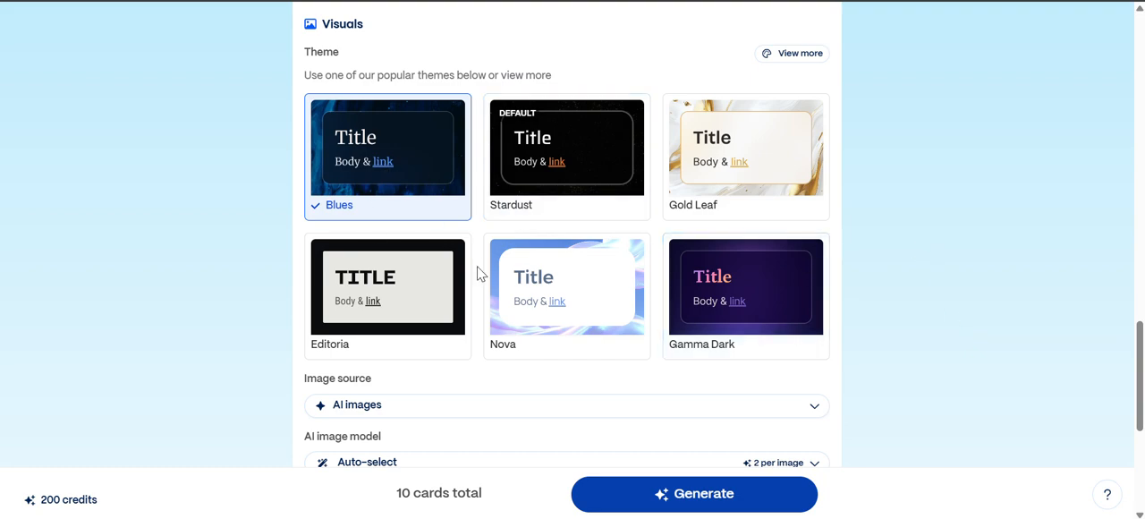
# - Examine the available image sources and AI image models without changing either setting
pyautogui.scroll(-3, 479, 273)
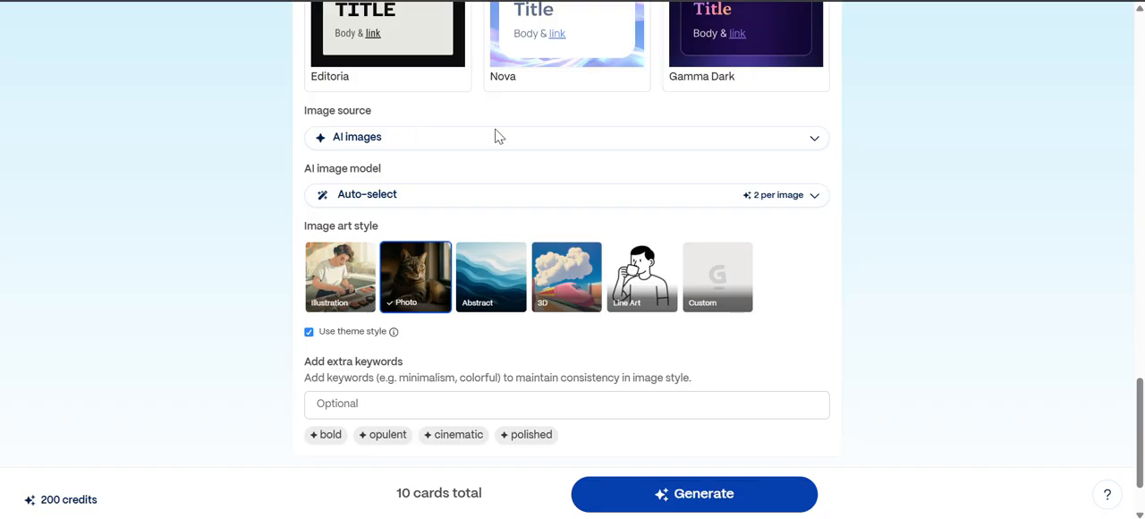
pyautogui.click(815, 142)
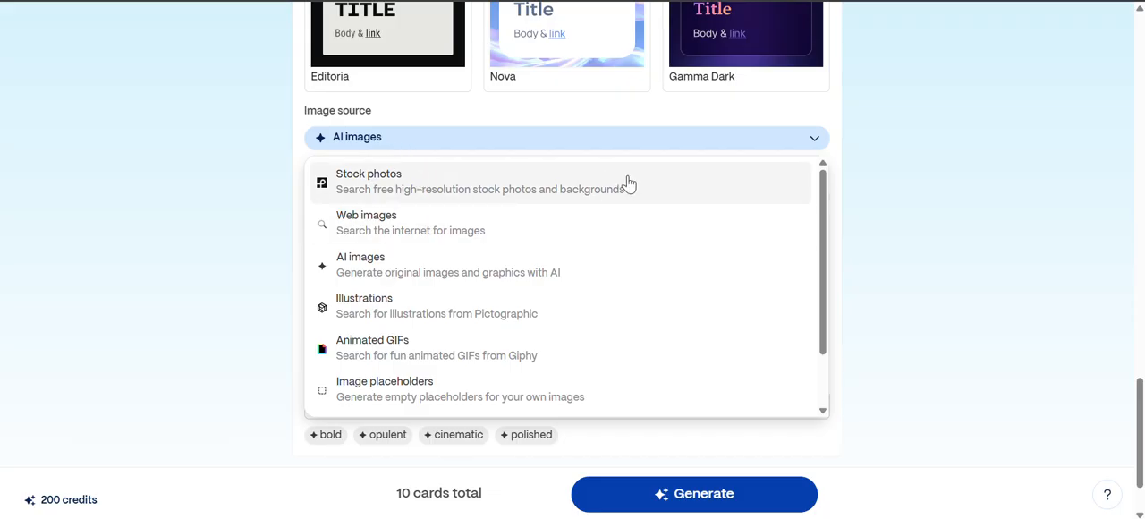
pyautogui.click(846, 166)
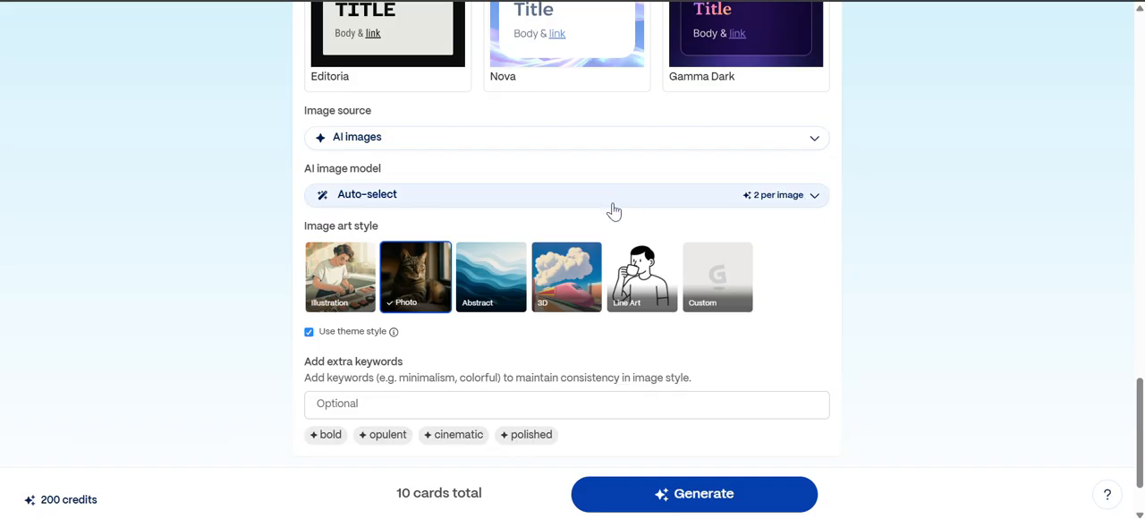
pyautogui.click(816, 199)
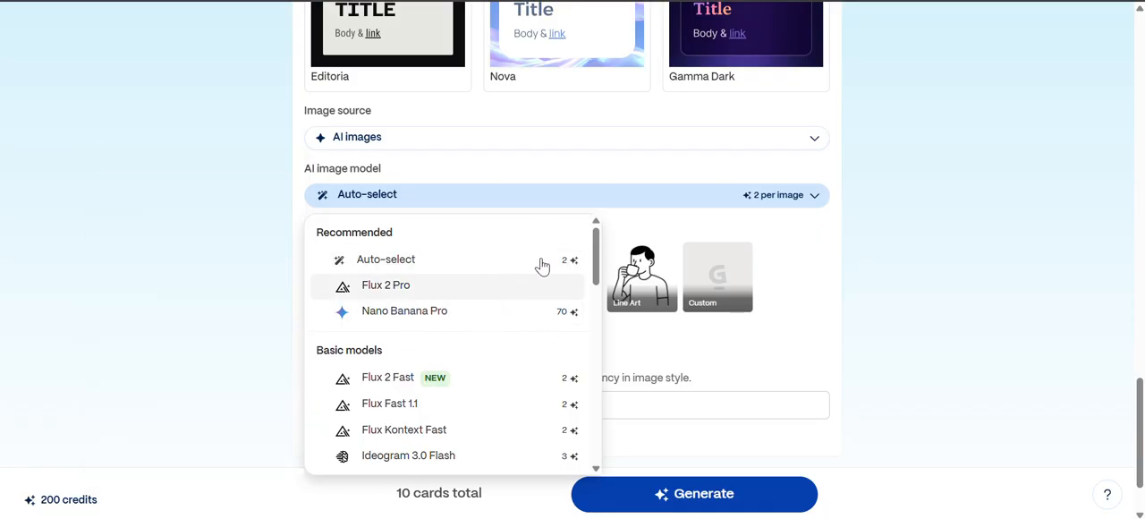
pyautogui.click(736, 221)
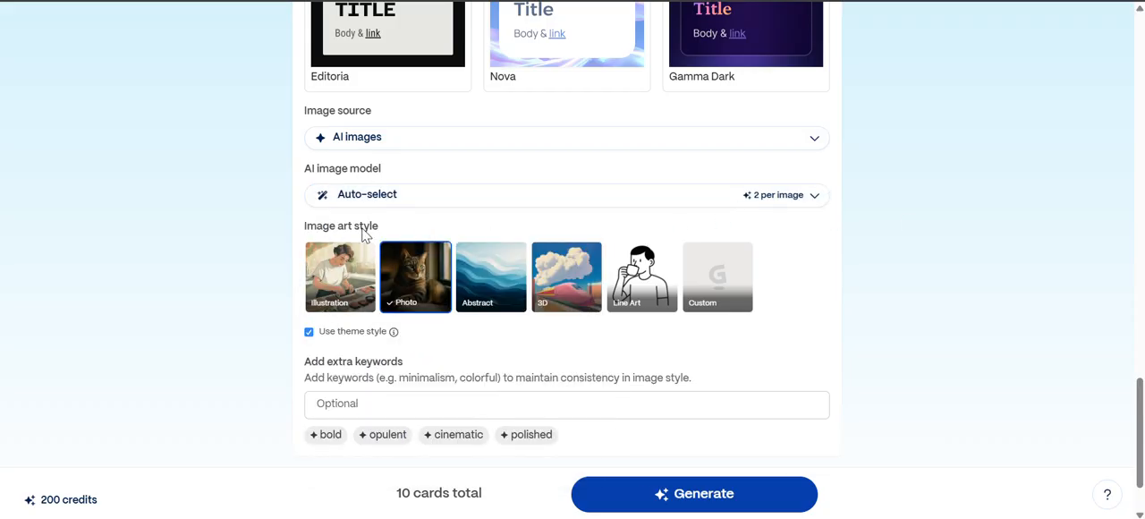
# - Try the Illustration image art style, and set the style to 3D instead
pyautogui.click(340, 276)
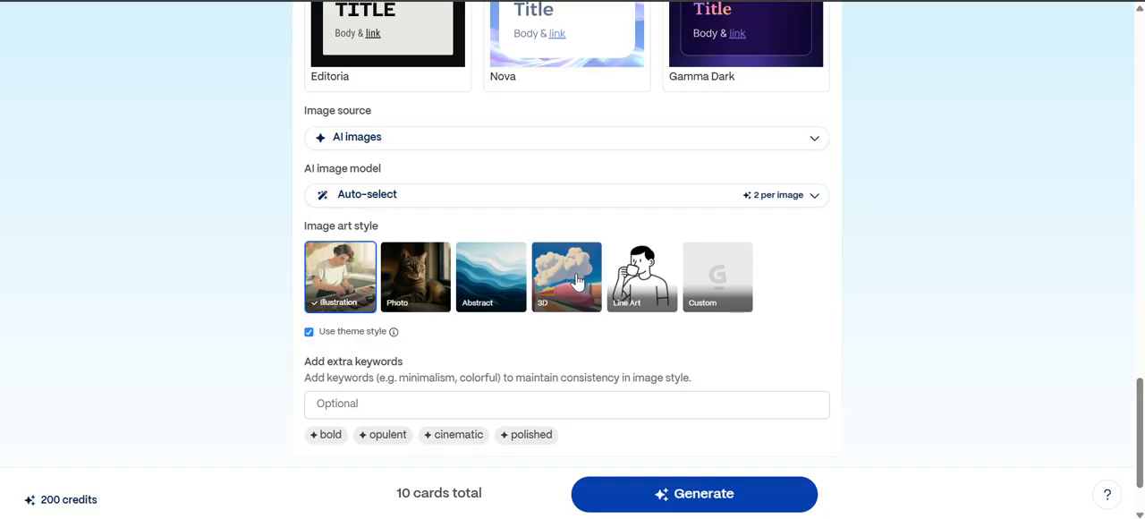
pyautogui.click(600, 284)
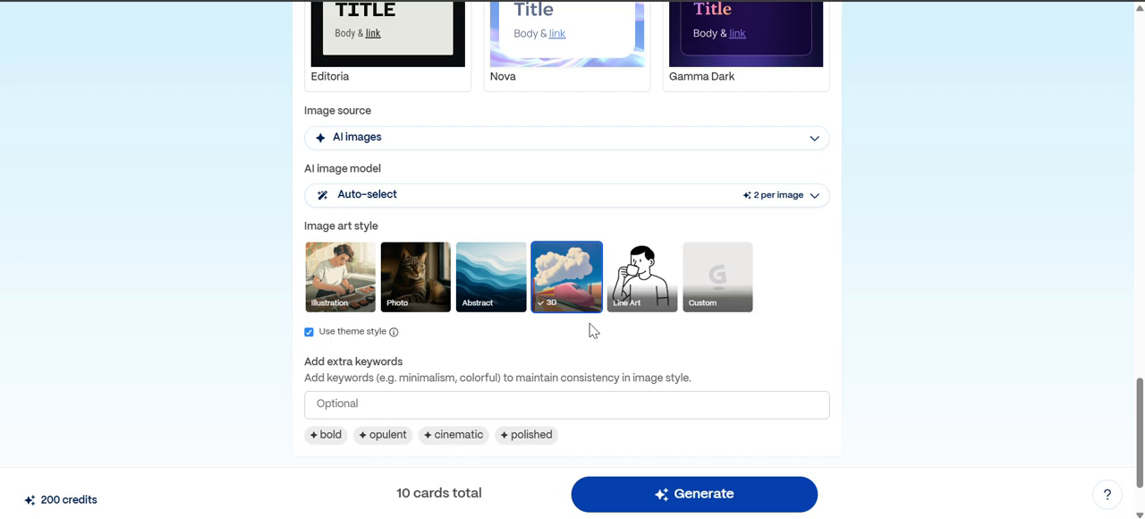
pyautogui.scroll(-1, 818, 376)
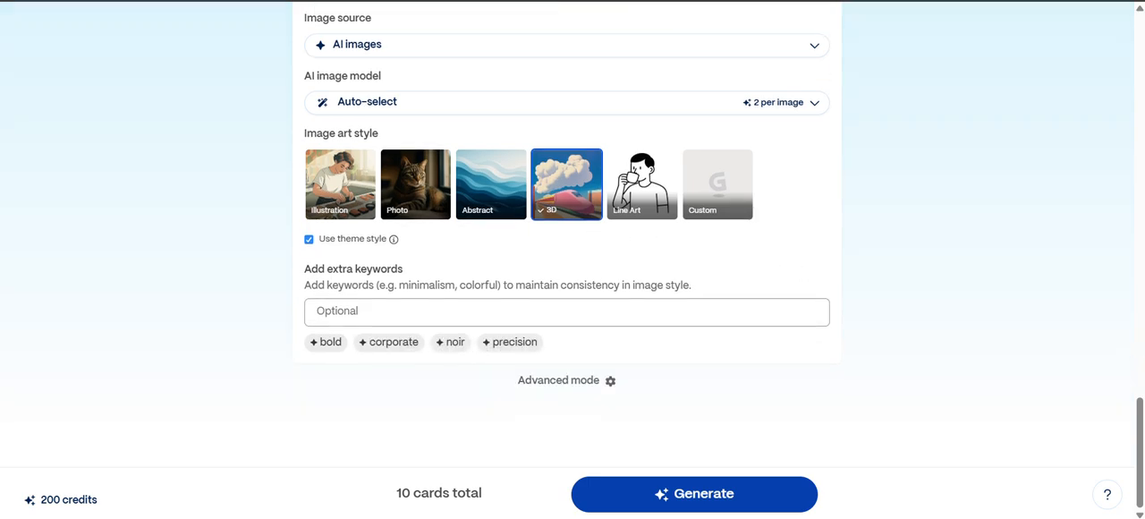
pyautogui.scroll(20, 567, 235)
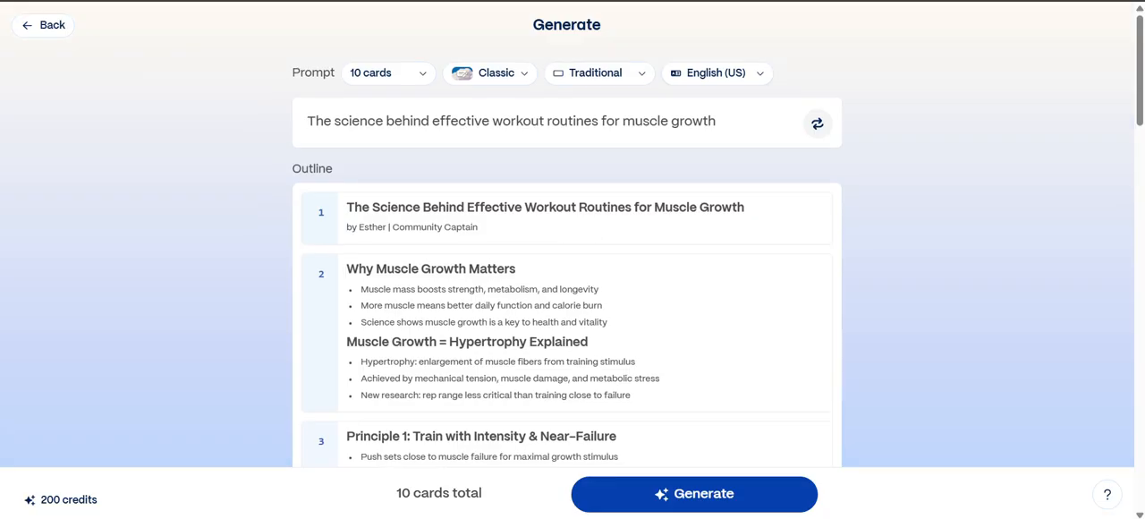
# - Generate the presentation from the finished outline and select its first card in the card overview
pyautogui.scroll(-20, 567, 269)
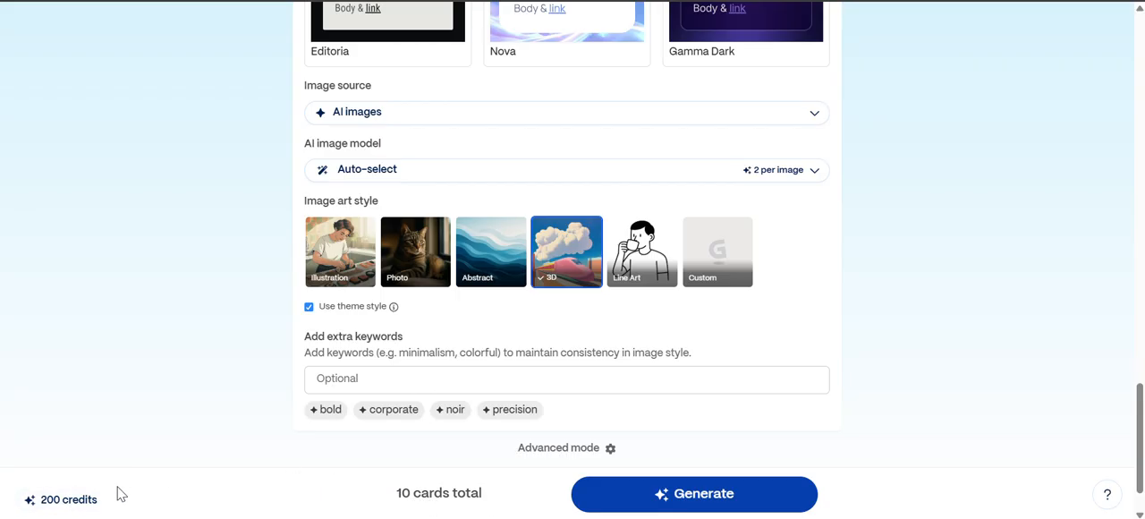
pyautogui.click(704, 503)
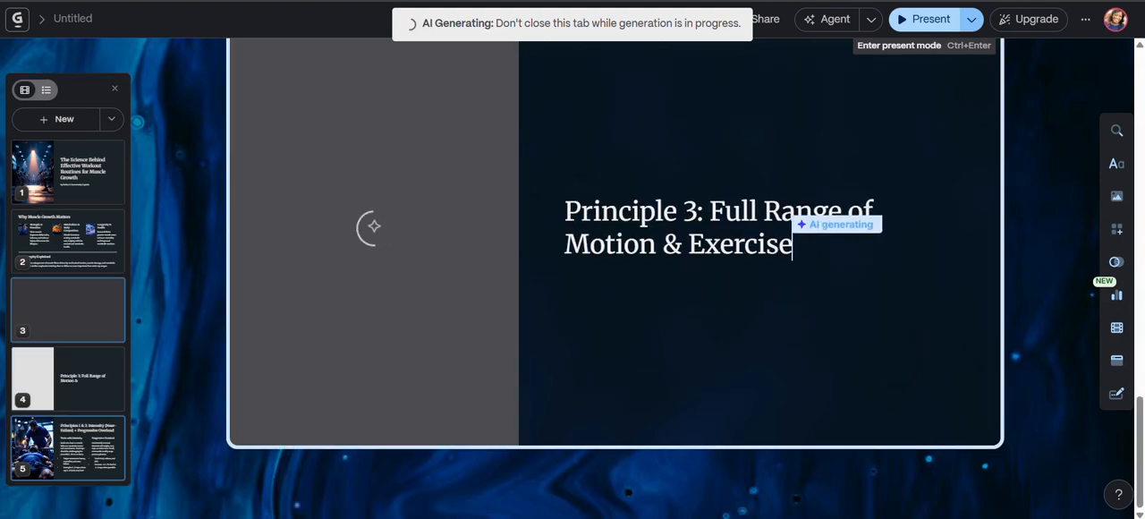
pyautogui.click(76, 170)
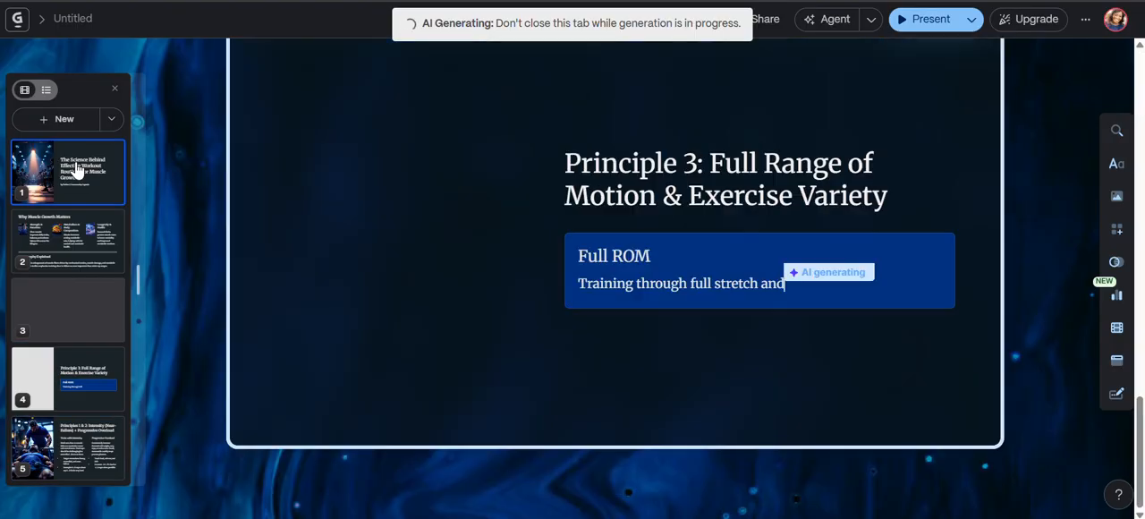